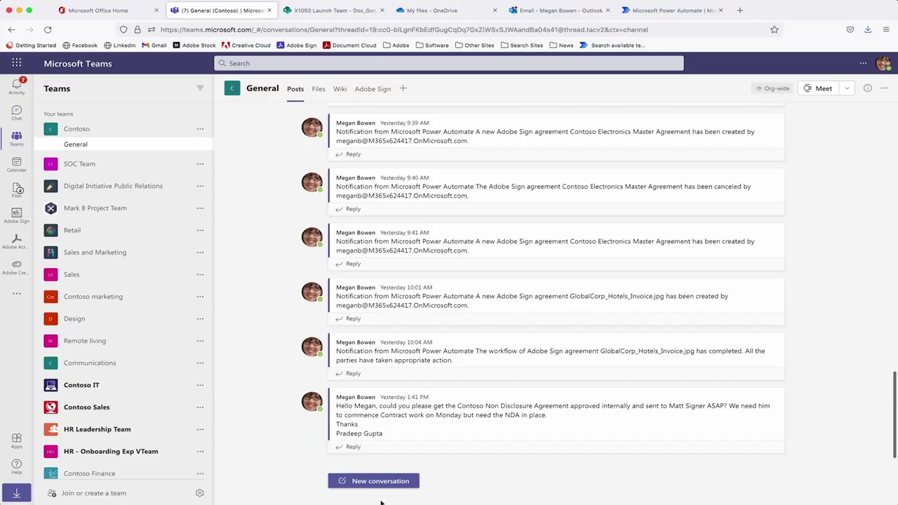
# Upload GlobalCorp Dual Sign Blank.pdf from the computer into a new General channel post.
pyautogui.moveTo(390, 436); pyautogui.dragTo(338, 402)
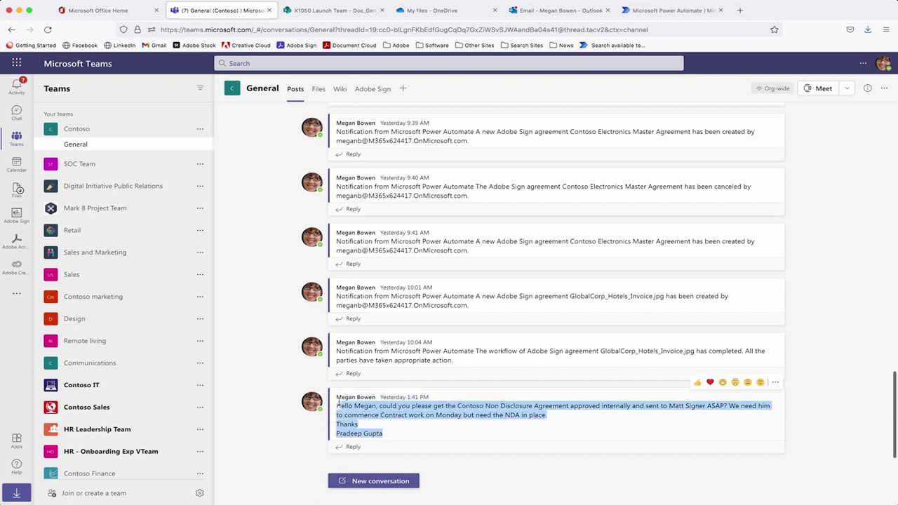
pyautogui.click(304, 447)
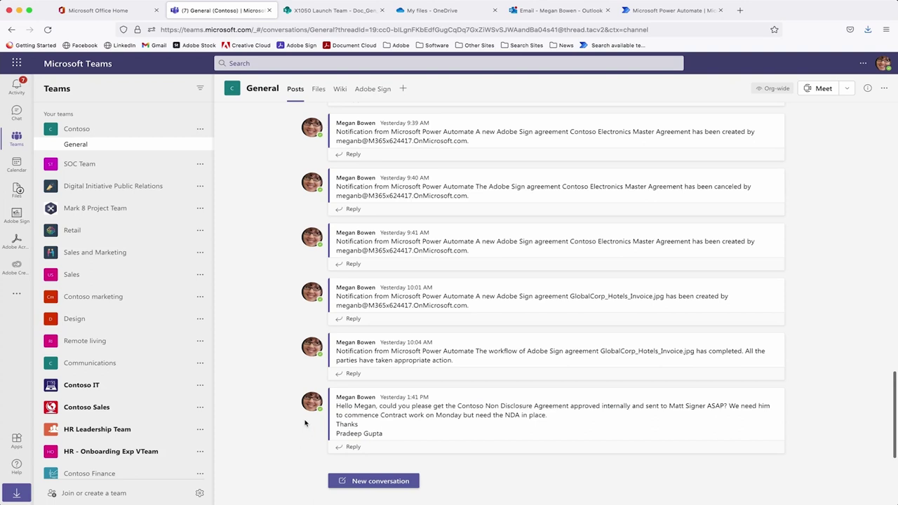
pyautogui.click(391, 481)
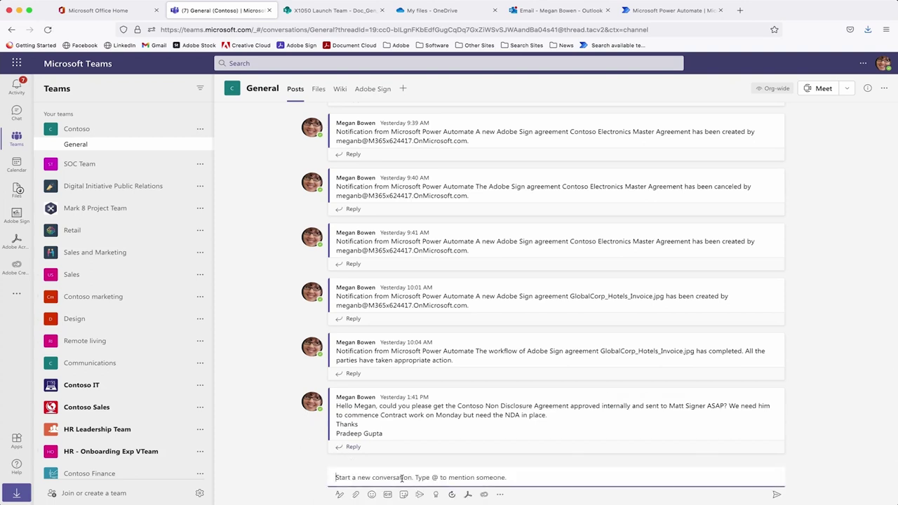
pyautogui.click(467, 495)
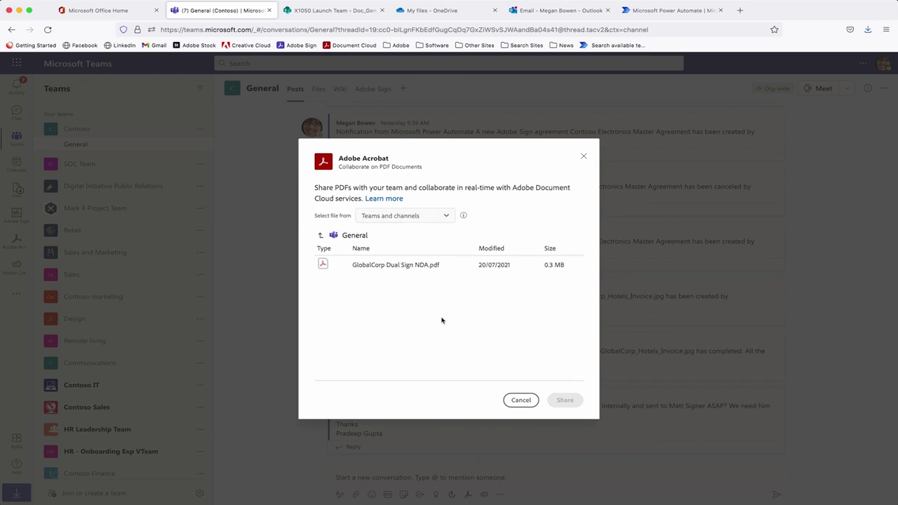
pyautogui.click(403, 219)
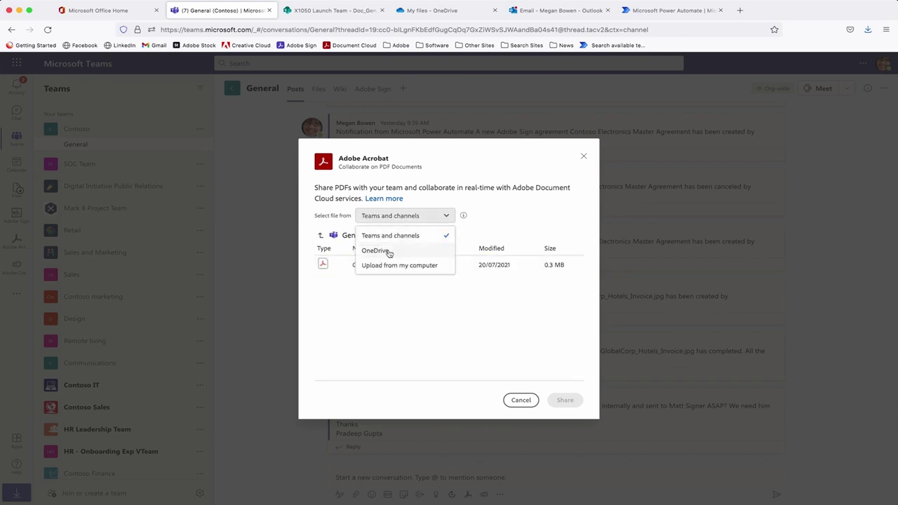
pyautogui.click(404, 267)
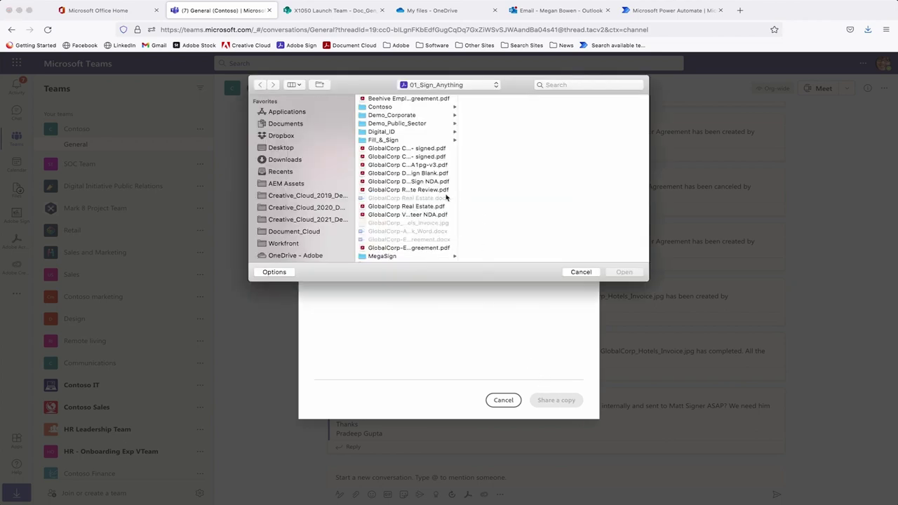
pyautogui.click(439, 174)
pyautogui.click(626, 272)
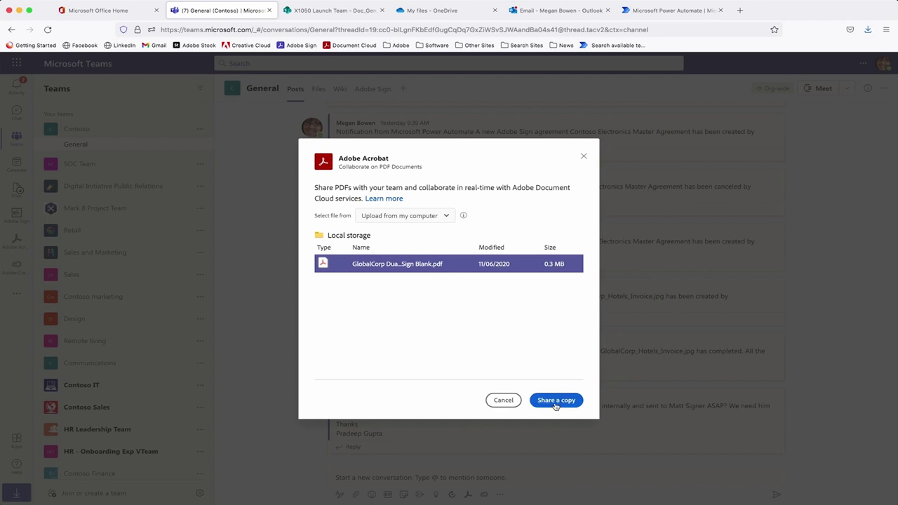
# Share a copy and post it with 'Hello Team, can we please review and approve this contract ASAP? Thnak'.
pyautogui.click(555, 401)
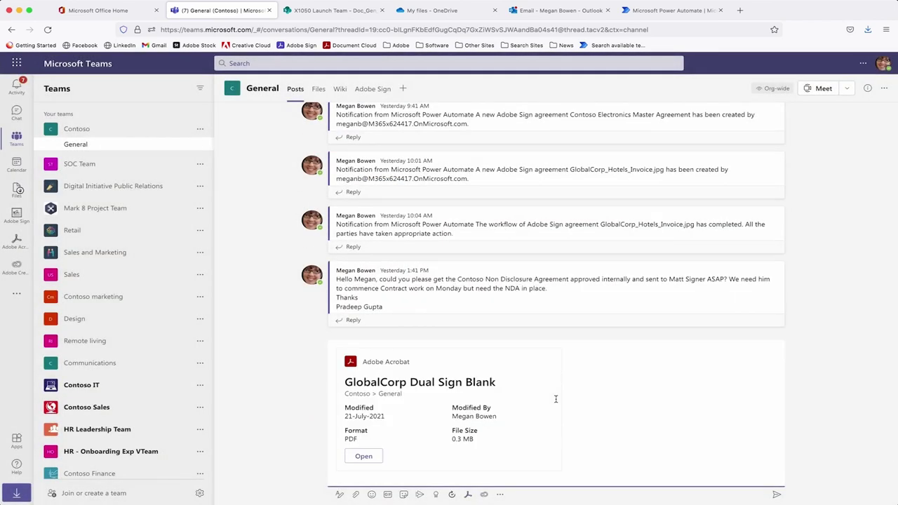
pyautogui.write('Hello Team, can we please review and approve this')
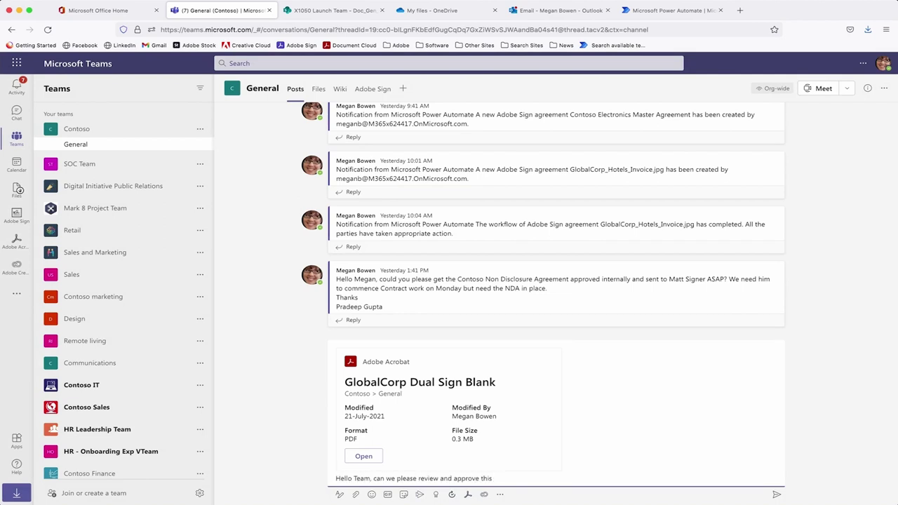
pyautogui.write(' contract ASAP? Thnaks')
pyautogui.click(777, 496)
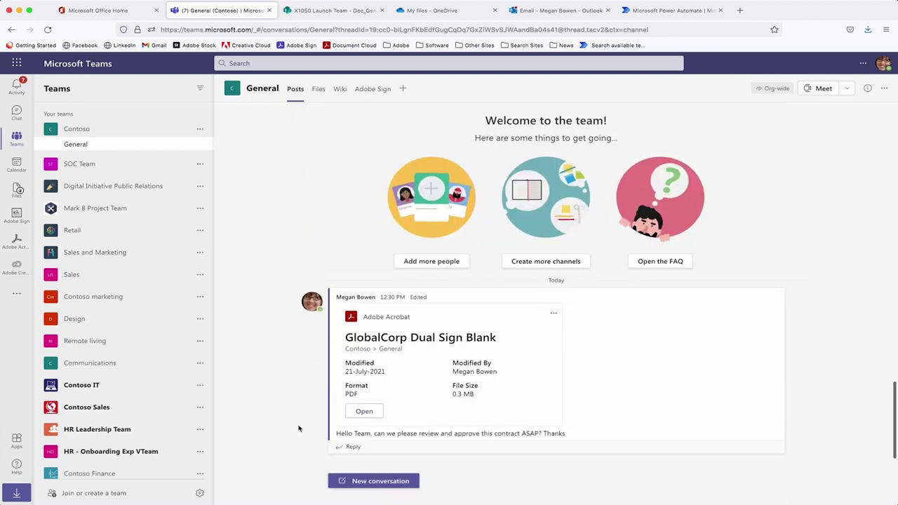
# Open the shared NDA PDF in Acrobat, briefly show the thumbnails, and zoom out and back in.
pyautogui.click(365, 412)
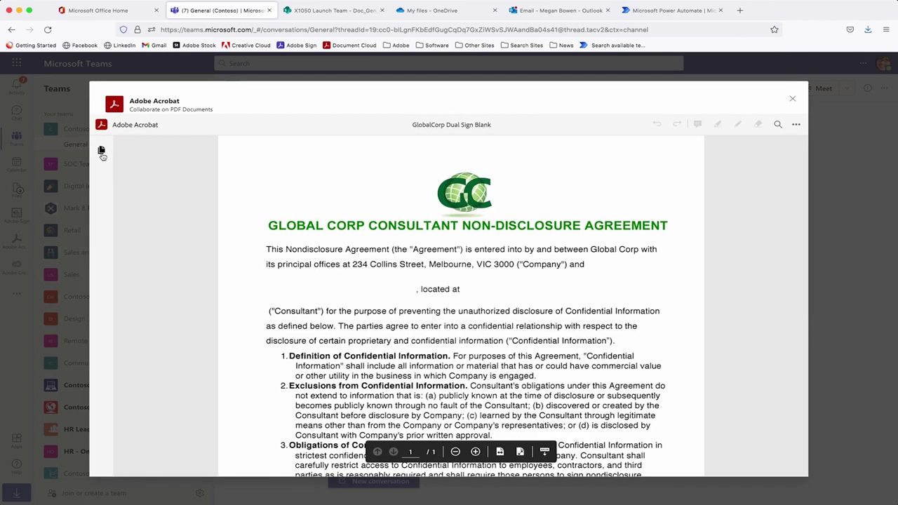
pyautogui.click(101, 150)
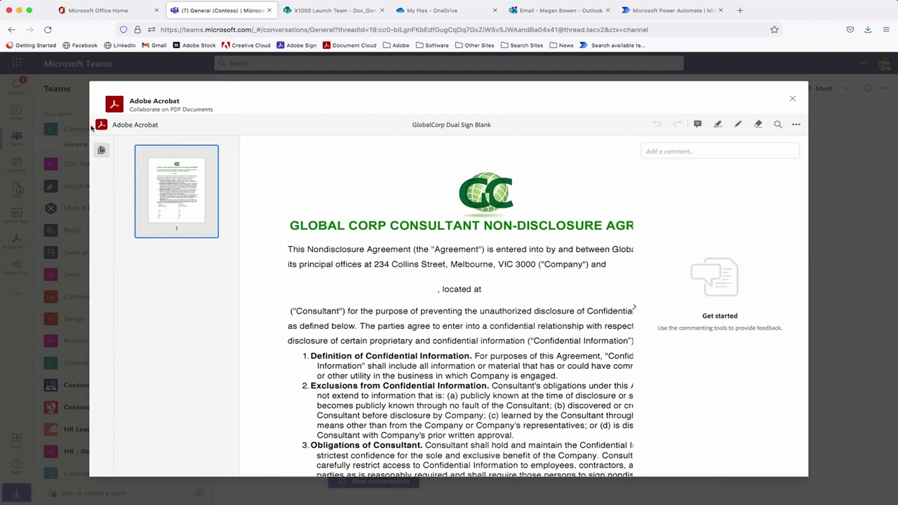
pyautogui.click(101, 150)
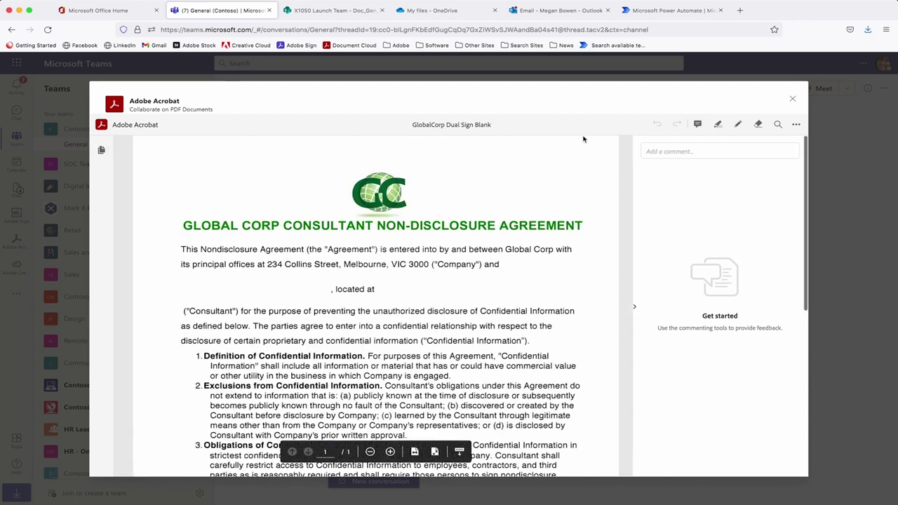
pyautogui.press('super+minus')
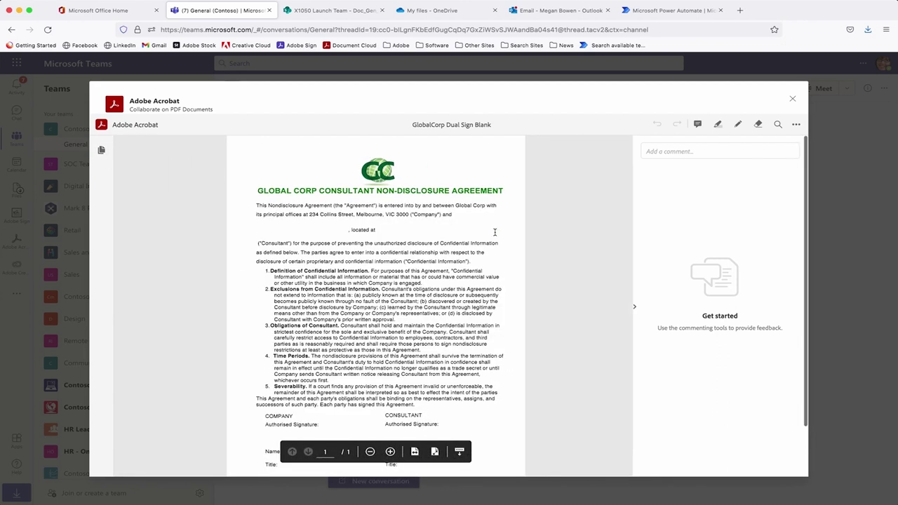
pyautogui.press('super+equal')
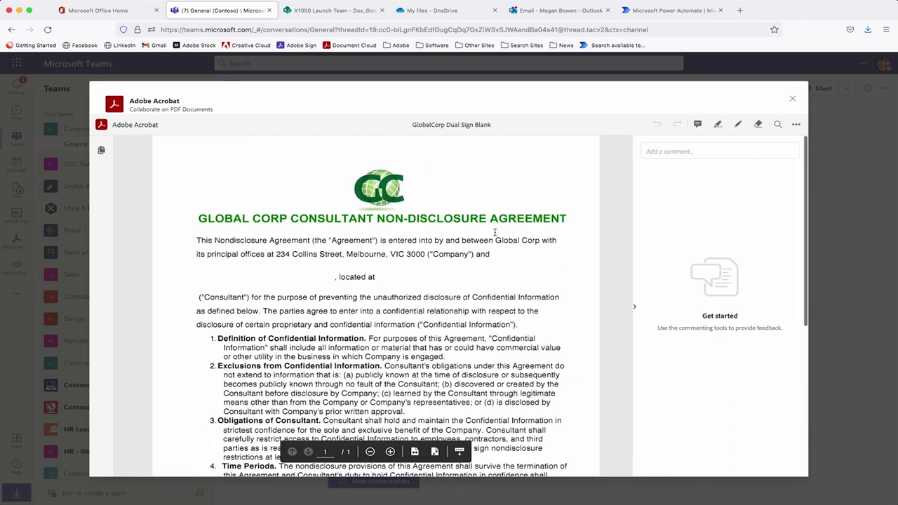
pyautogui.click(717, 125)
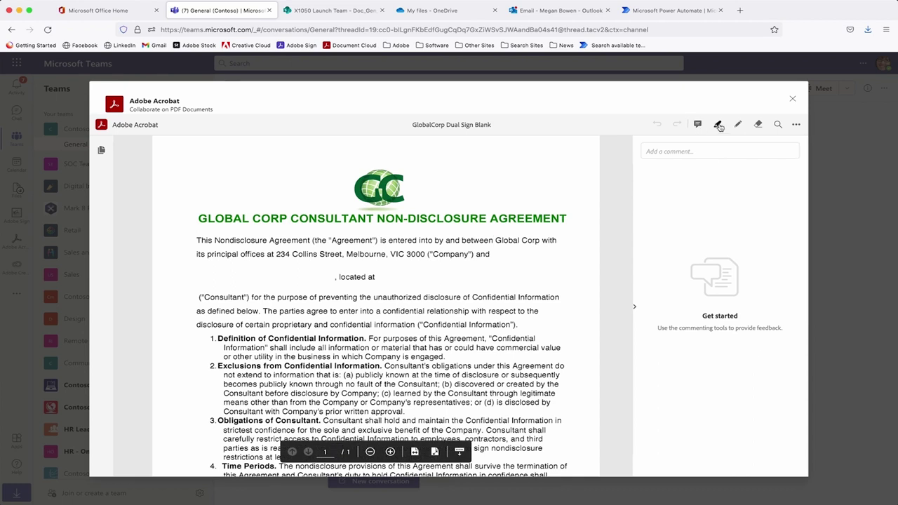
# Highlight clause 1 and post 'Can we please check this legal clause?' mentioning a colleague.
pyautogui.moveTo(449, 356); pyautogui.dragTo(219, 339)
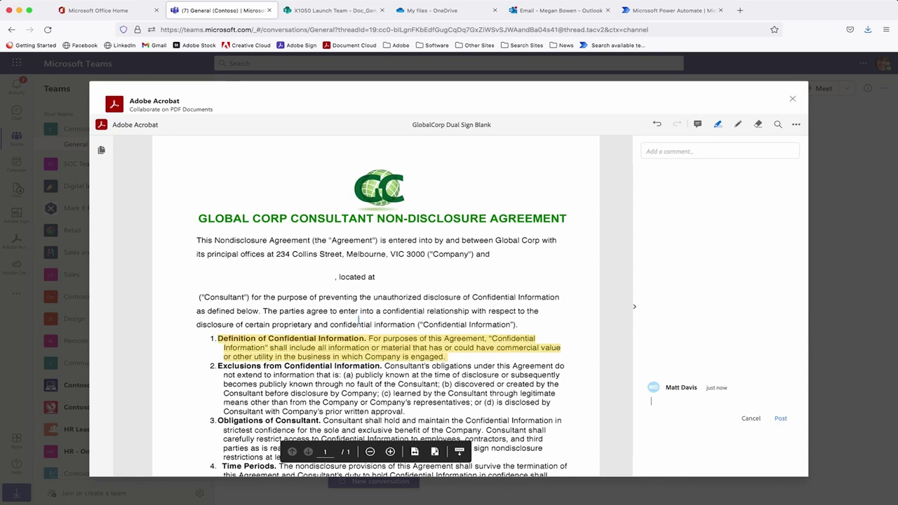
pyautogui.click(673, 407)
pyautogui.write('Can we please ch')
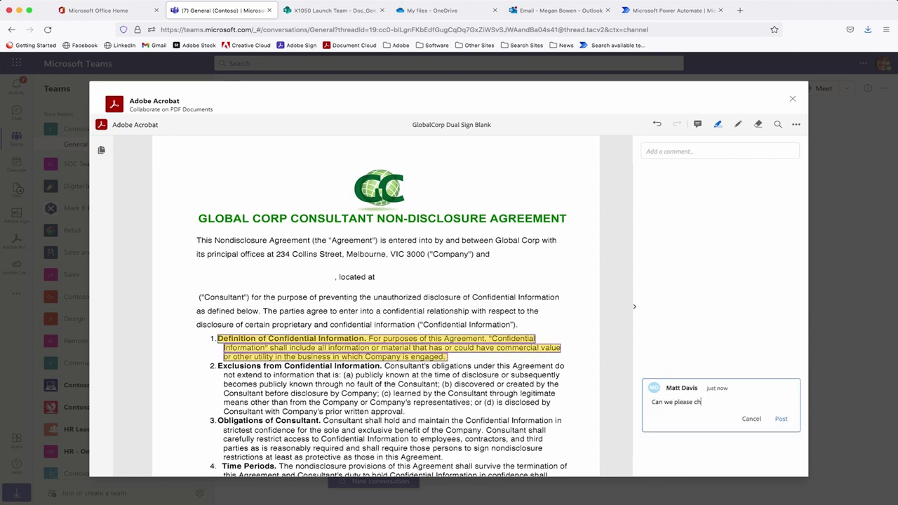
pyautogui.write('eck this legal clause? @ Susan')
pyautogui.click(780, 419)
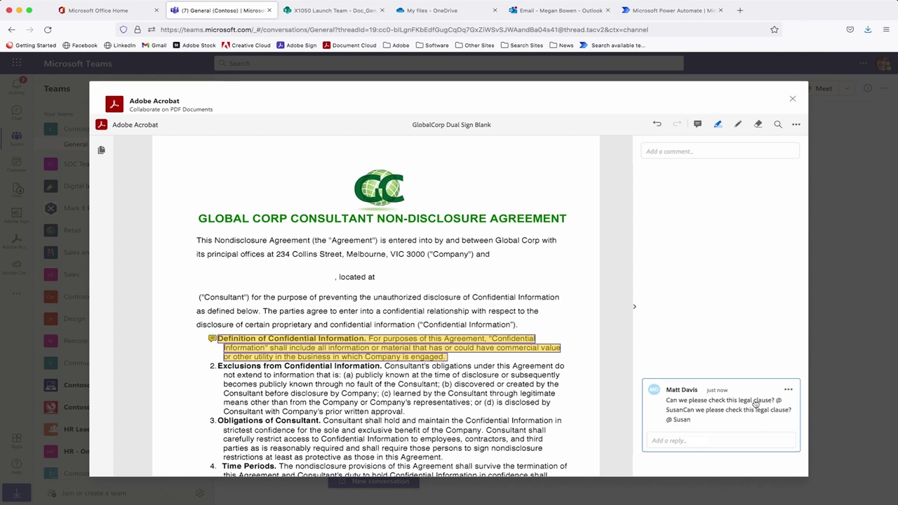
# Add a sticky note above the title saying the NDA must go out by end of day for a Monday start.
pyautogui.click(697, 124)
pyautogui.click(496, 174)
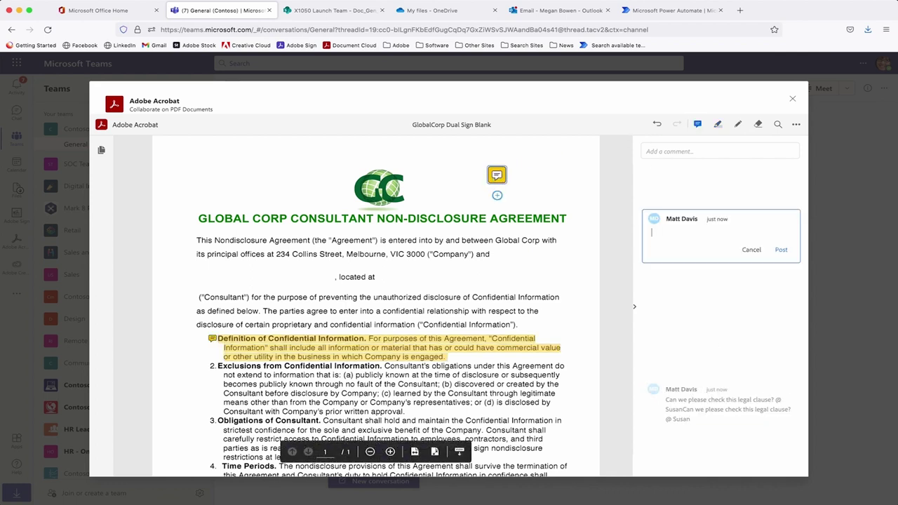
pyautogui.write('Need to send')
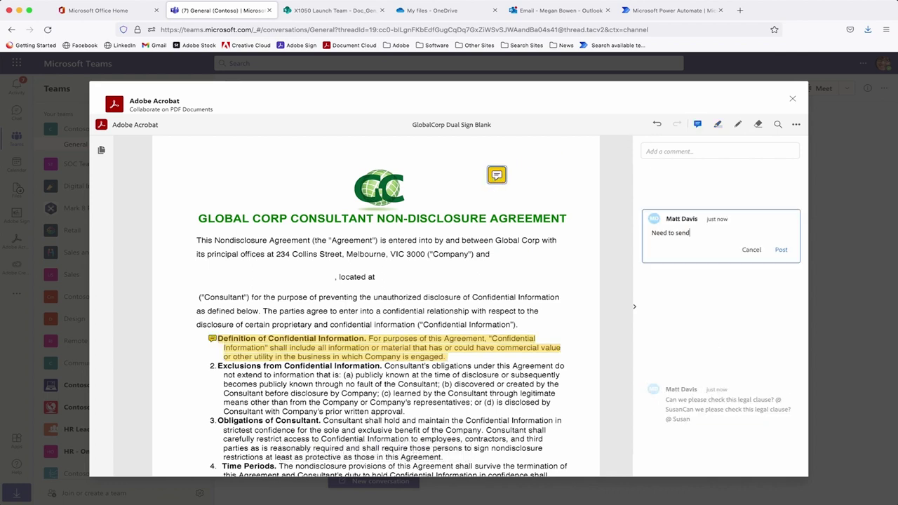
pyautogui.write(' out by end of day in order for Matf Signer')
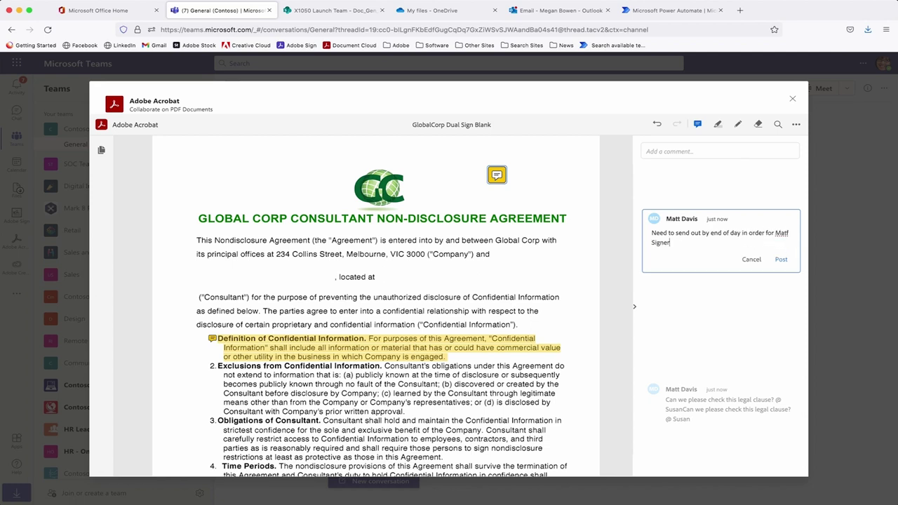
pyautogui.write(' to commence work on Monday')
pyautogui.click(780, 259)
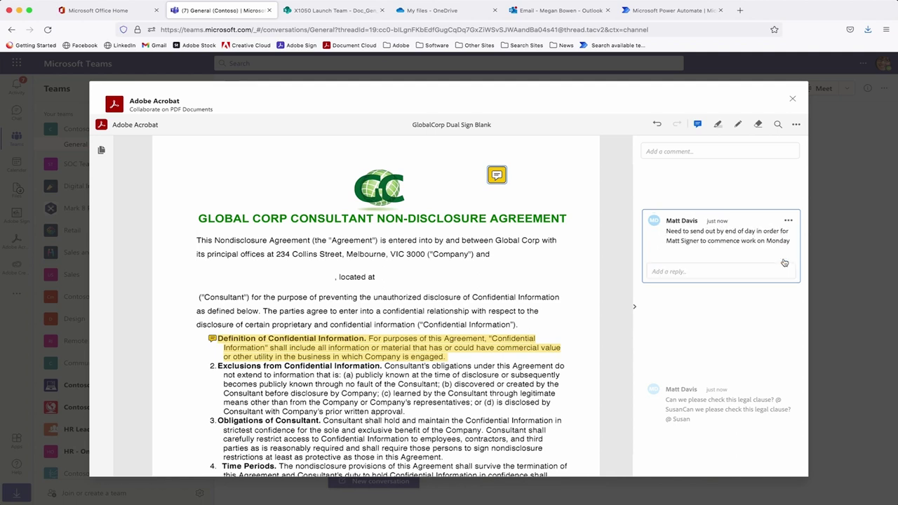
pyautogui.click(793, 98)
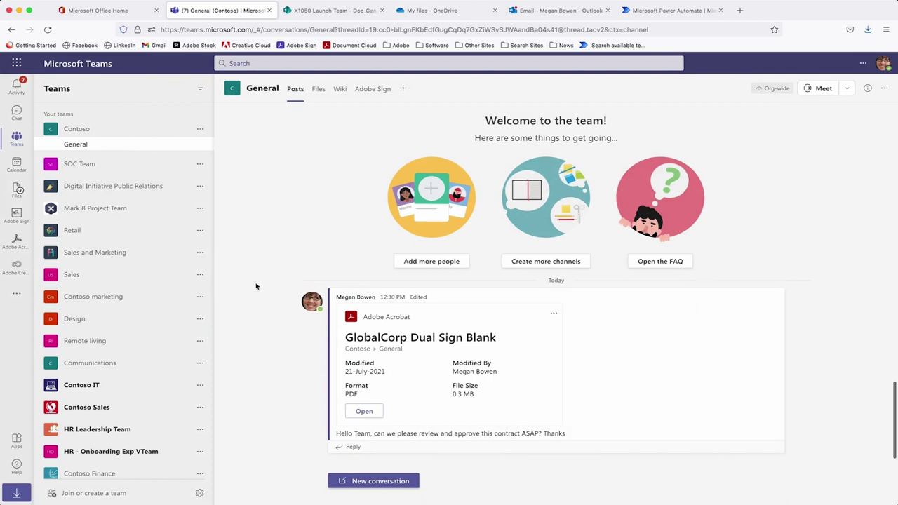
# Start a new approval request and add one approver from the suggestions.
pyautogui.click(365, 480)
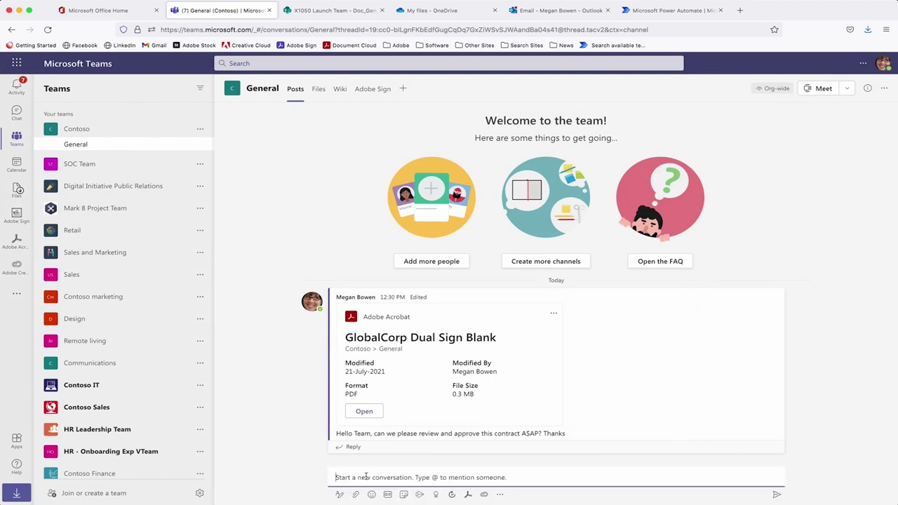
pyautogui.click(451, 495)
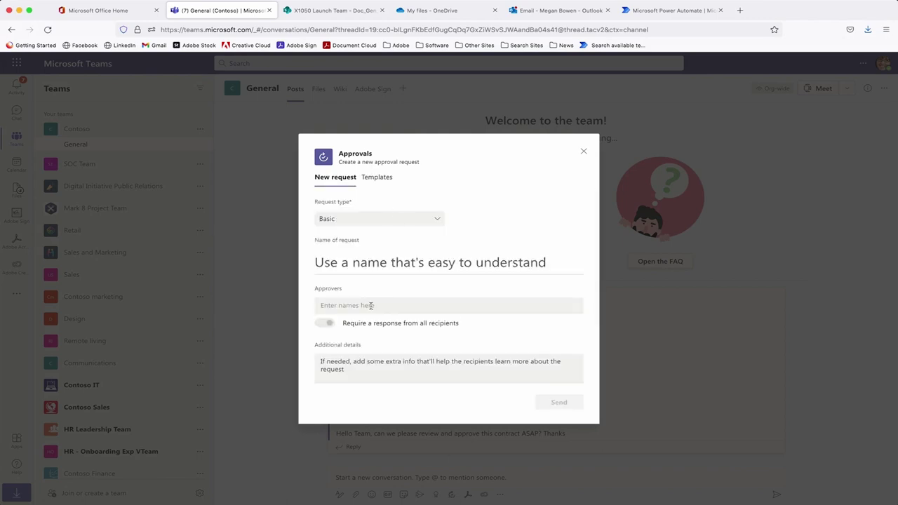
pyautogui.click(372, 307)
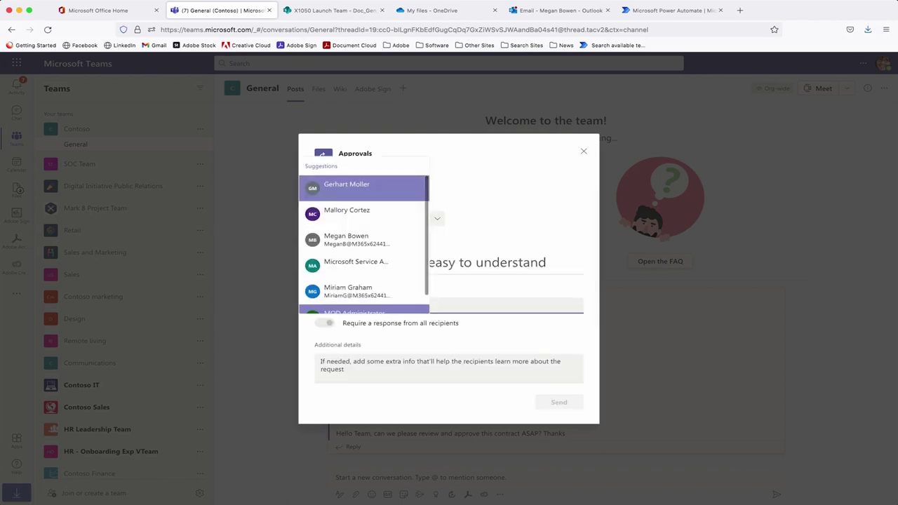
pyautogui.write('Megan')
pyautogui.press('Return')
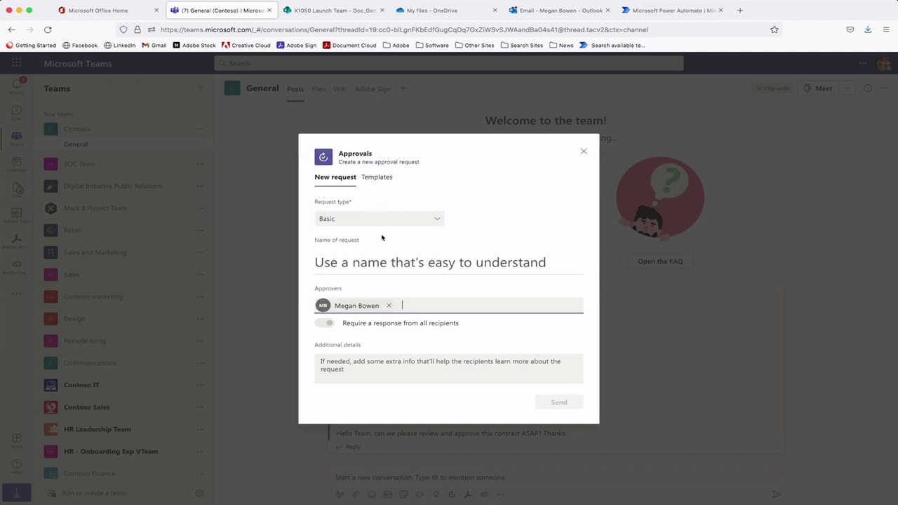
pyautogui.scroll(-3, 475, 369)
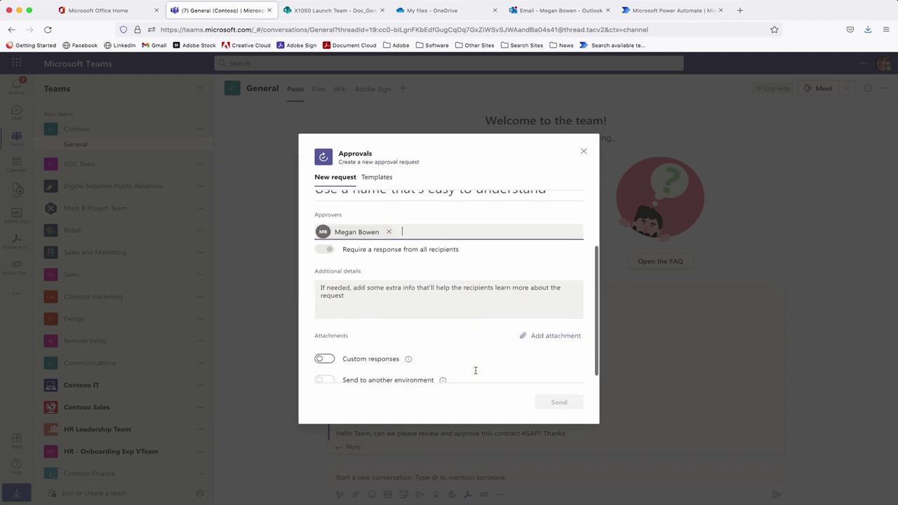
# Attach GlobalCorp Dual Sign NDA.pdf from the Legal and Compliance folder as a link.
pyautogui.click(549, 328)
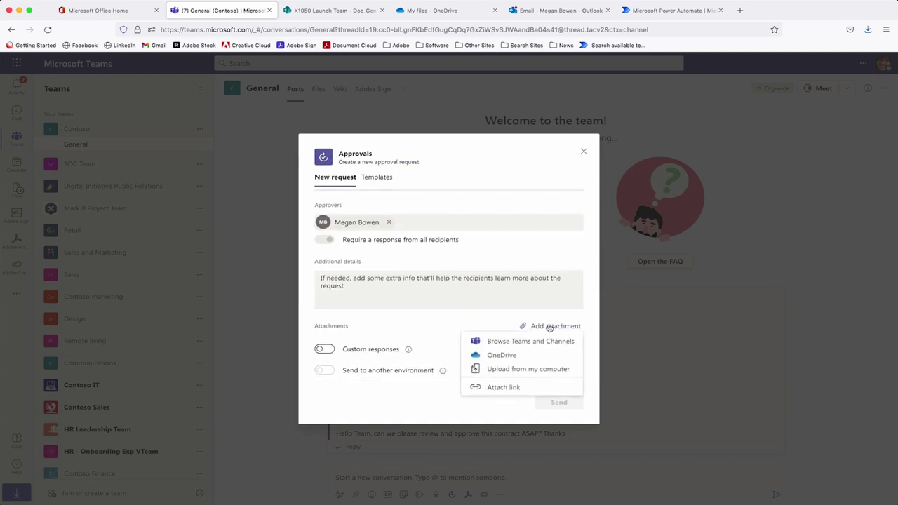
pyautogui.click(520, 343)
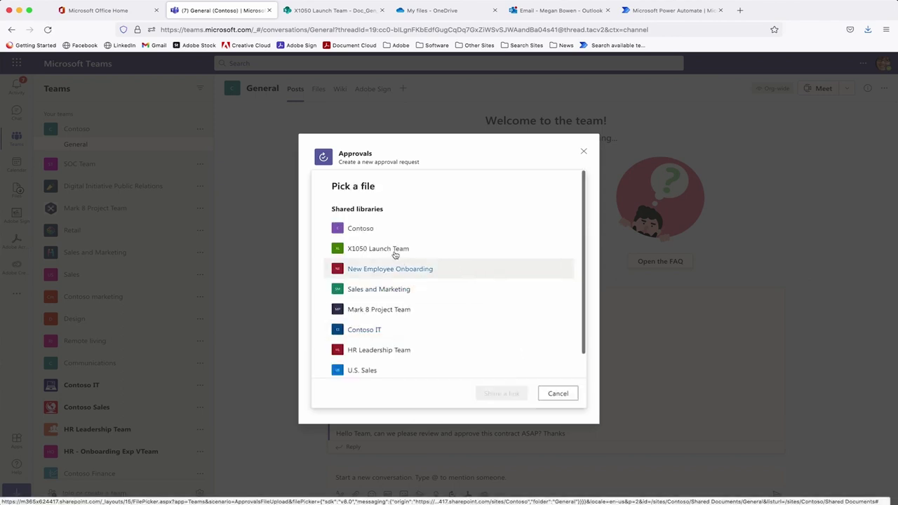
pyautogui.click(393, 250)
pyautogui.click(398, 239)
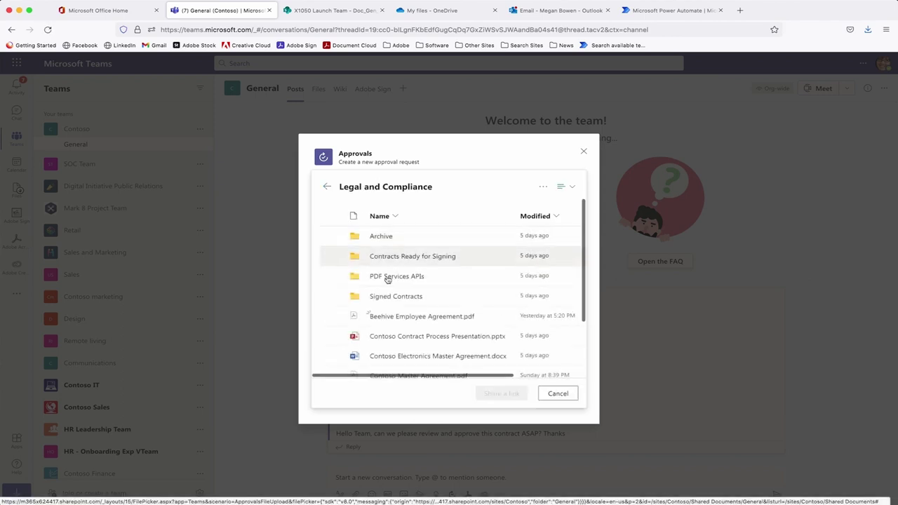
pyautogui.scroll(-2, 362, 335)
pyautogui.scroll(1, 357, 330)
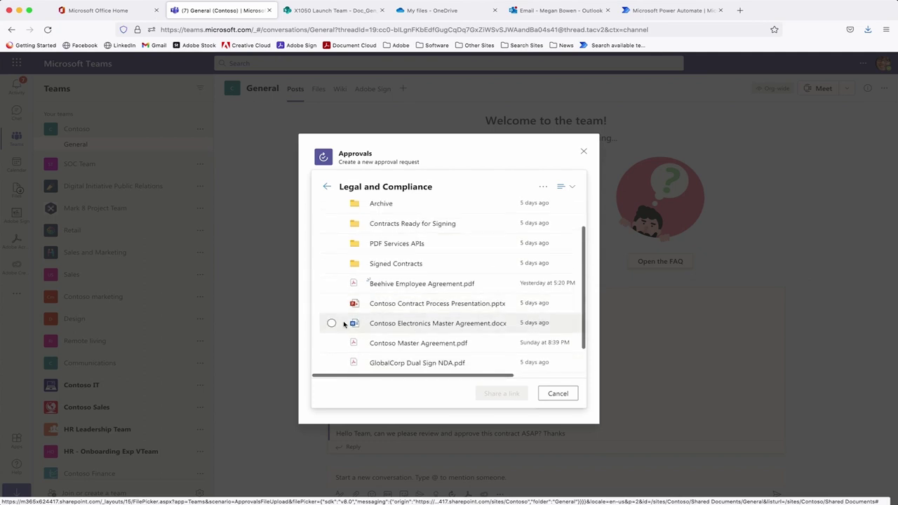
pyautogui.click(331, 363)
pyautogui.click(511, 393)
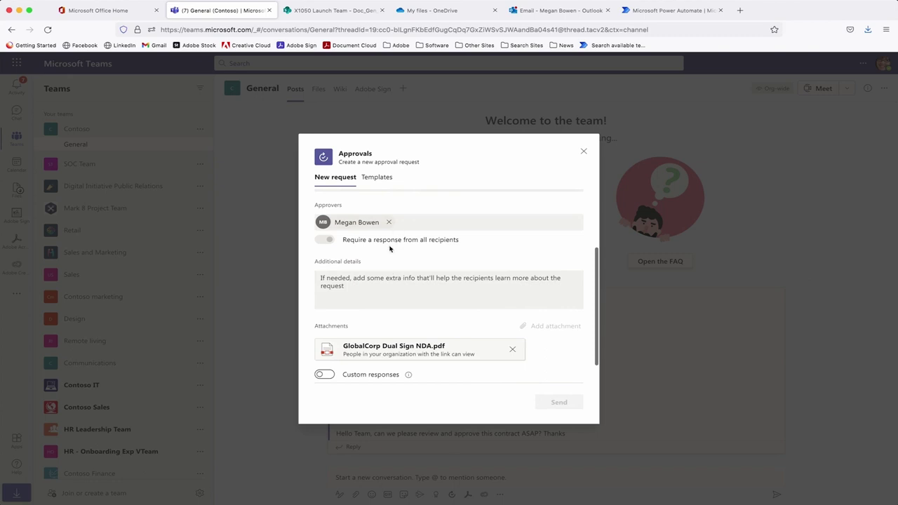
pyautogui.scroll(3, 390, 248)
# Name the approval request 'GlobalCorp NDA'.
pyautogui.click(355, 263)
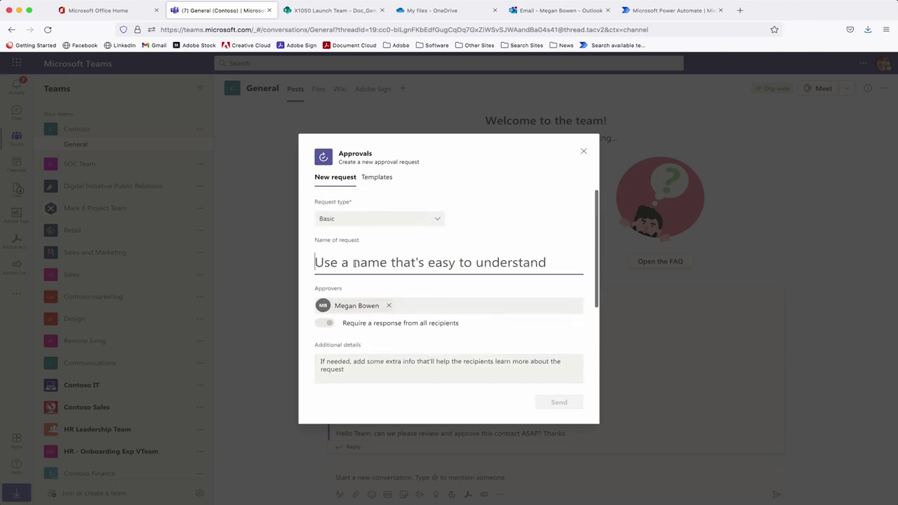
pyautogui.write('Glo')
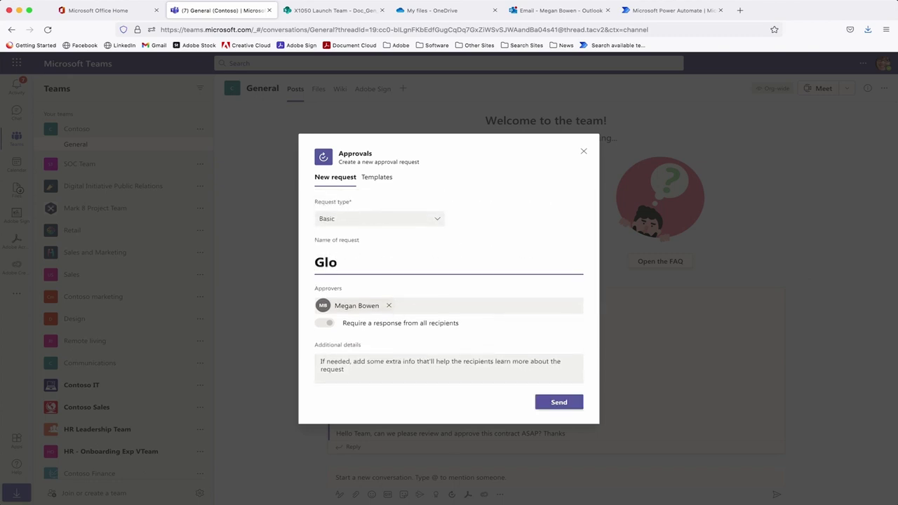
pyautogui.write('balCorp NDA')
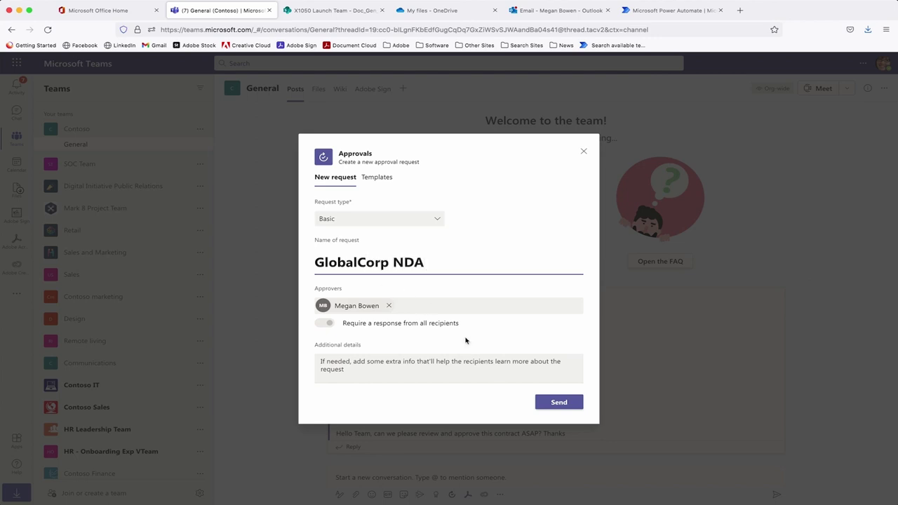
pyautogui.scroll(-3, 499, 370)
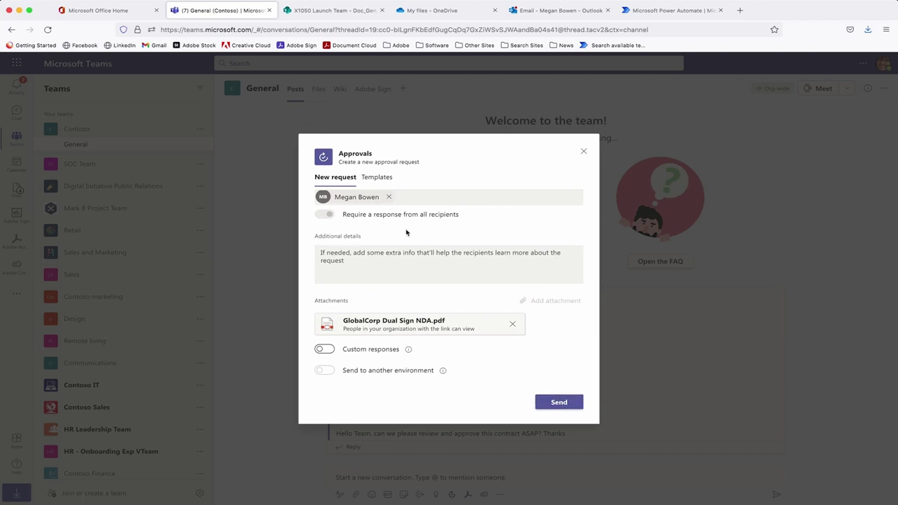
pyautogui.scroll(3, 408, 233)
# Switch the request type to eSign, cancel the Adobe Sign login, and close the request unsent.
pyautogui.click(372, 223)
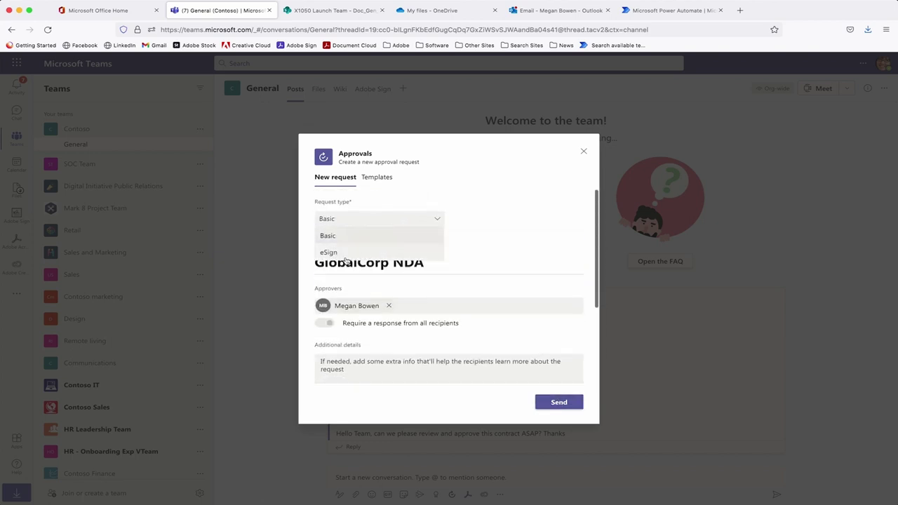
pyautogui.click(351, 253)
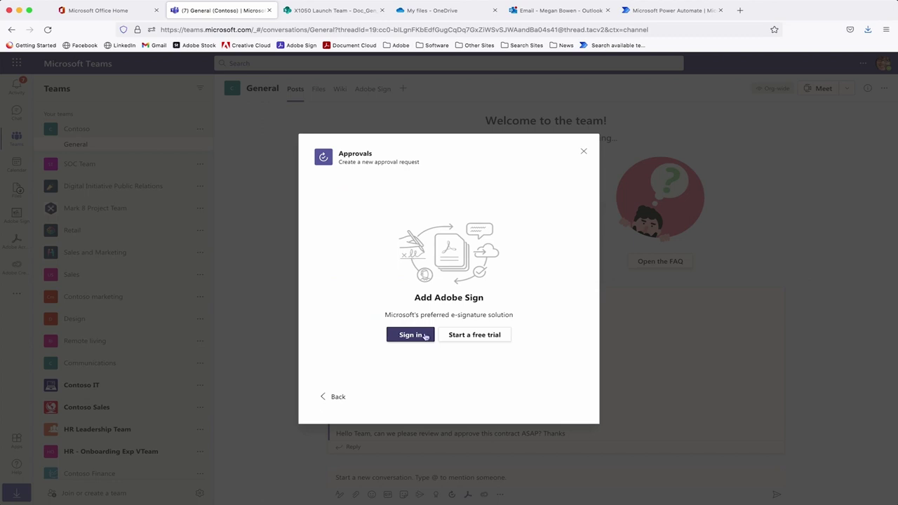
pyautogui.click(411, 336)
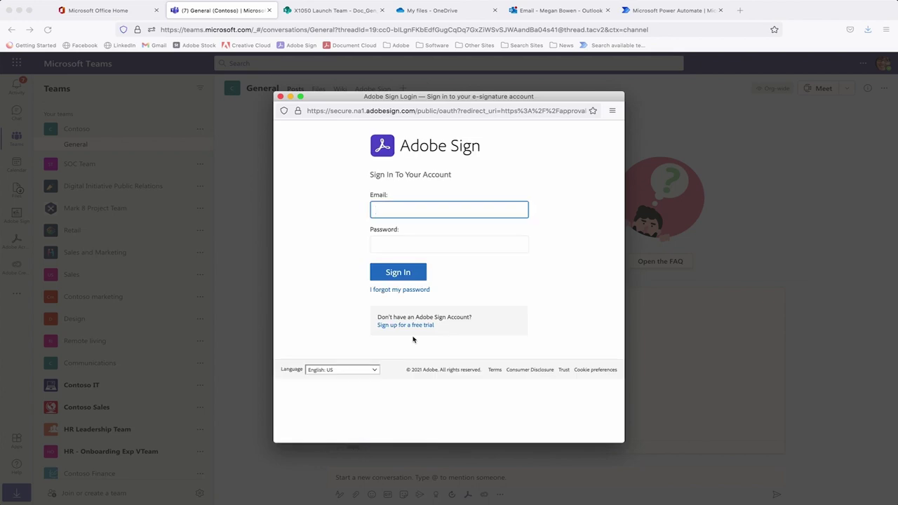
pyautogui.click(280, 96)
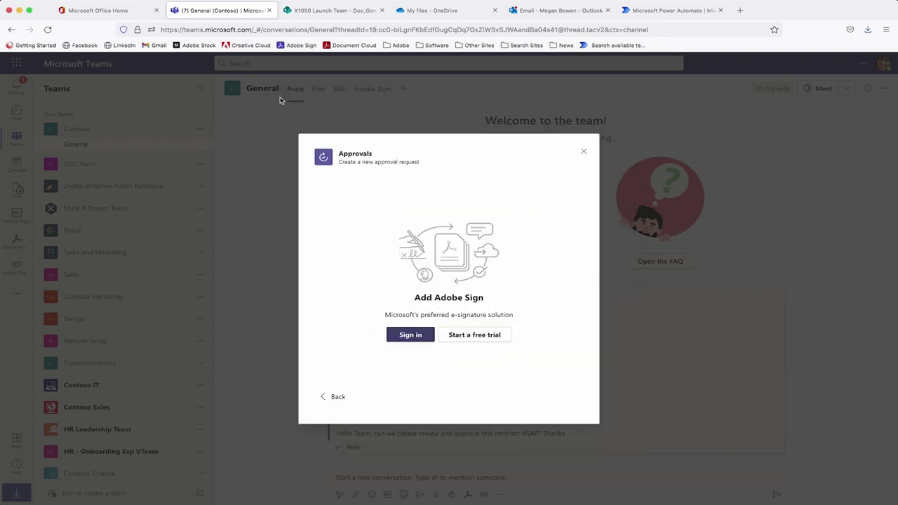
pyautogui.click(584, 153)
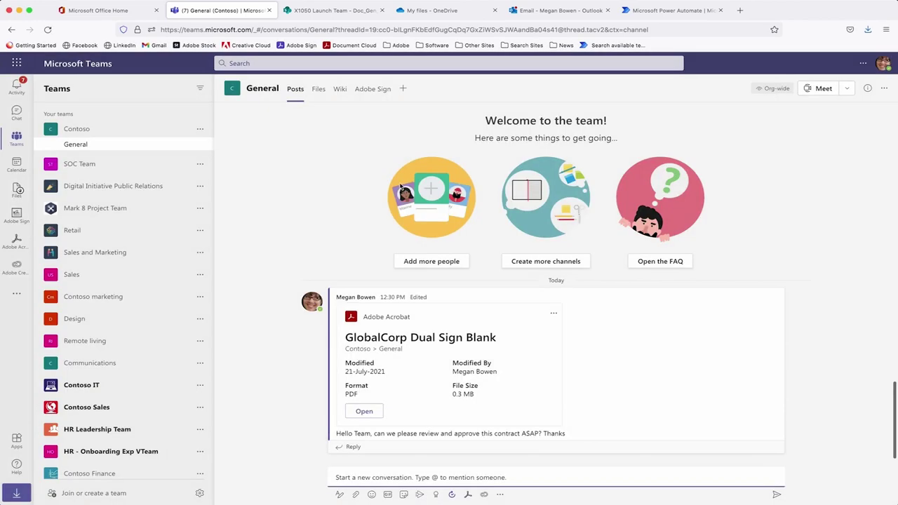
# Find Adobe Sign by searching 'adobe', open its chat, and select the helpful tips list.
pyautogui.click(23, 297)
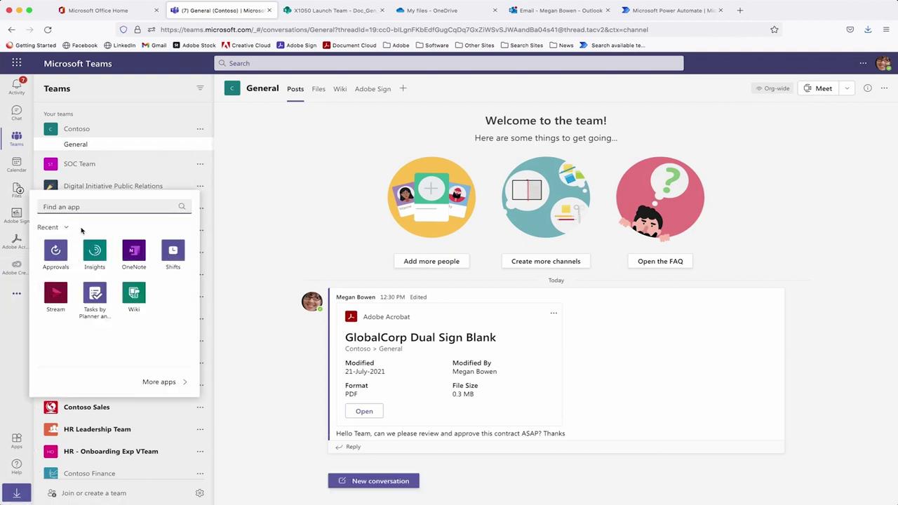
pyautogui.write('adobe')
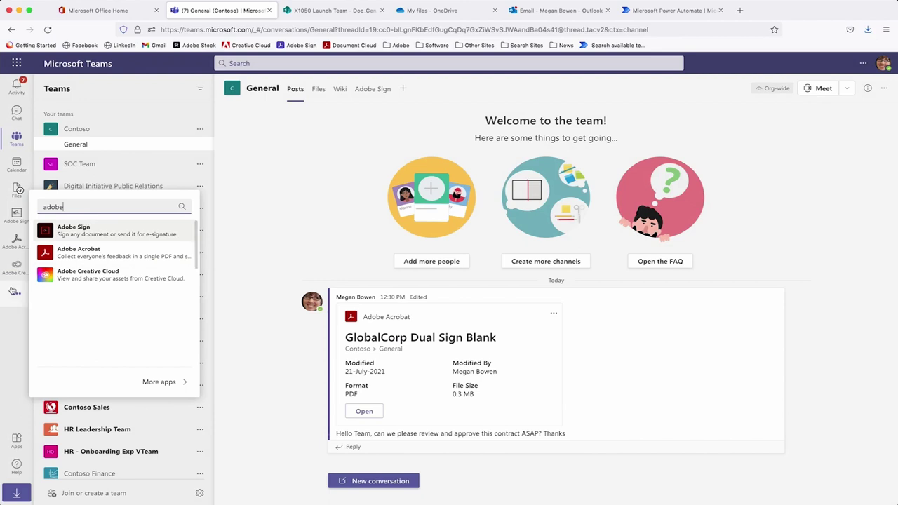
pyautogui.click(16, 293)
pyautogui.click(15, 216)
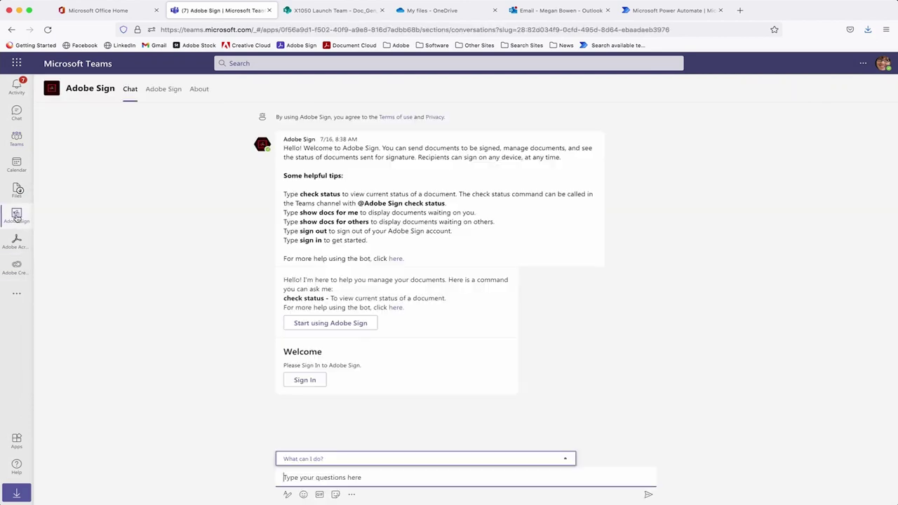
pyautogui.rightClick(15, 215)
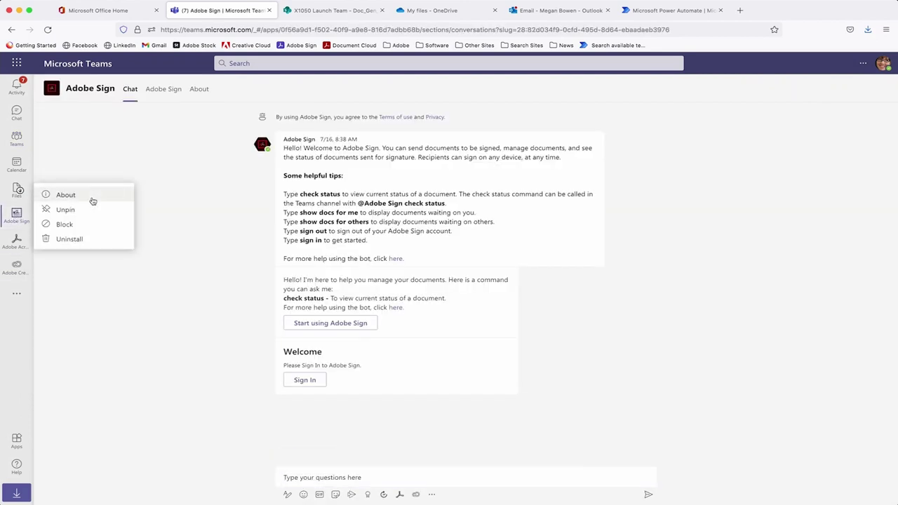
pyautogui.click(105, 326)
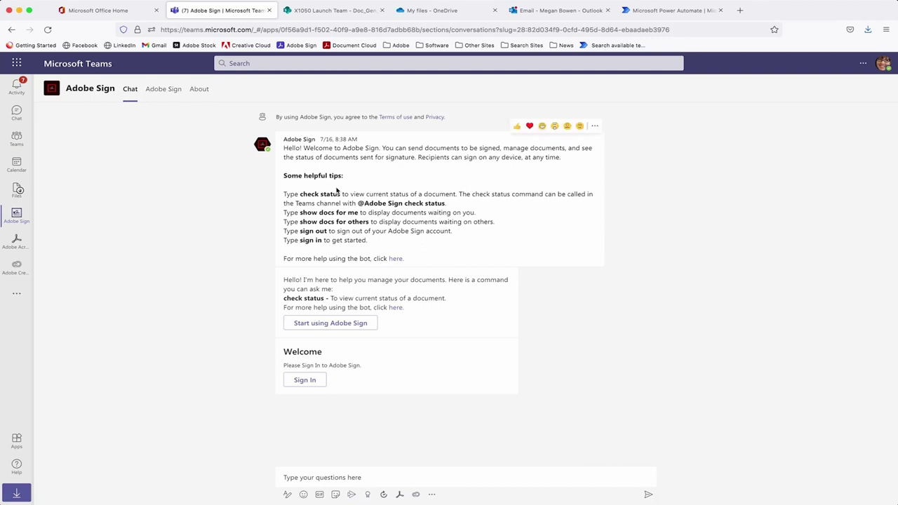
pyautogui.moveTo(368, 240); pyautogui.dragTo(281, 195)
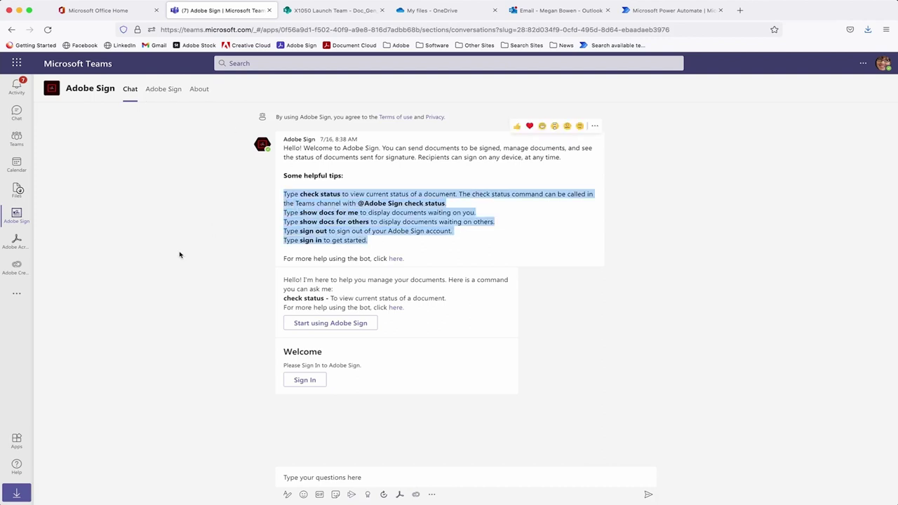
# Authorize Adobe Sign on its Get documents signed tab, then go back to Teams.
pyautogui.click(169, 92)
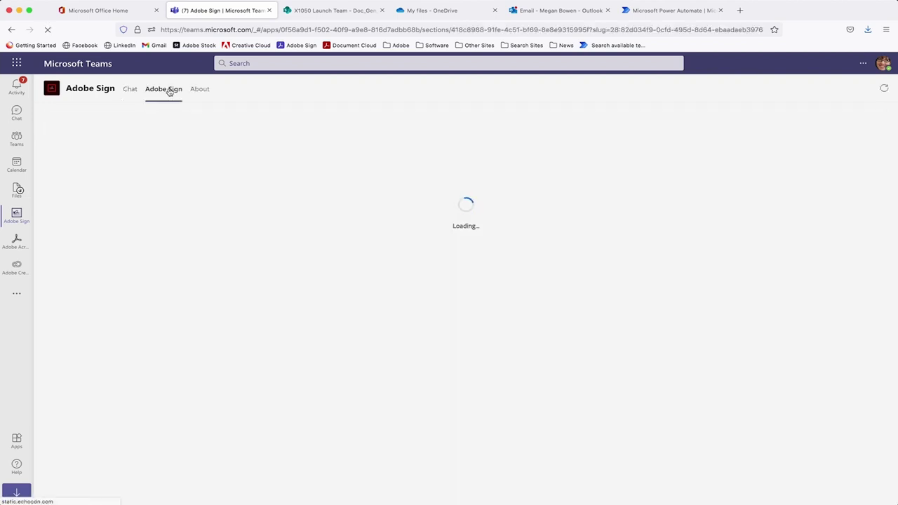
pyautogui.click(463, 315)
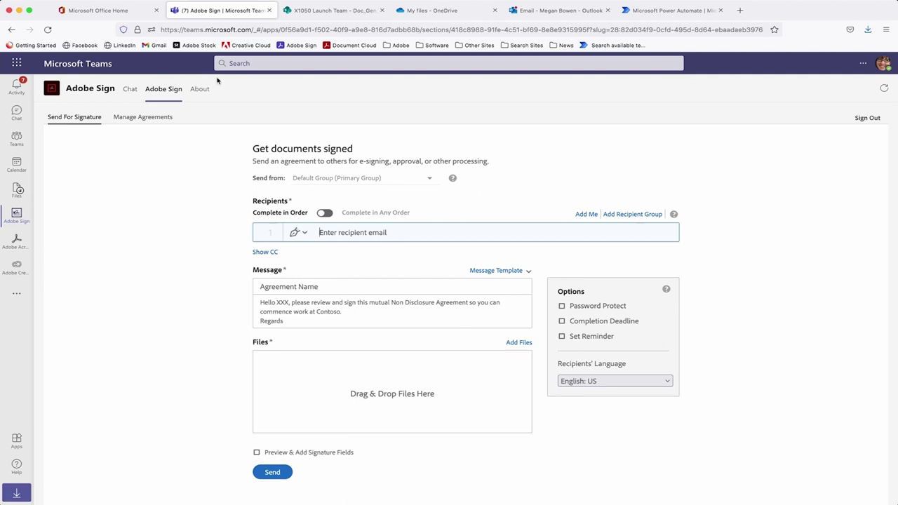
pyautogui.click(16, 138)
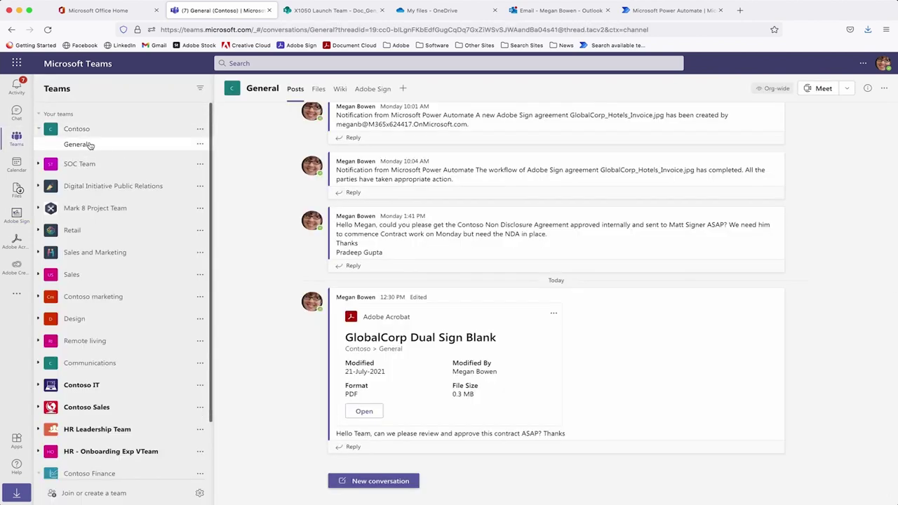
# Add Adobe Sign as a General channel tab, found by searching 'adobe'.
pyautogui.click(372, 89)
pyautogui.click(415, 89)
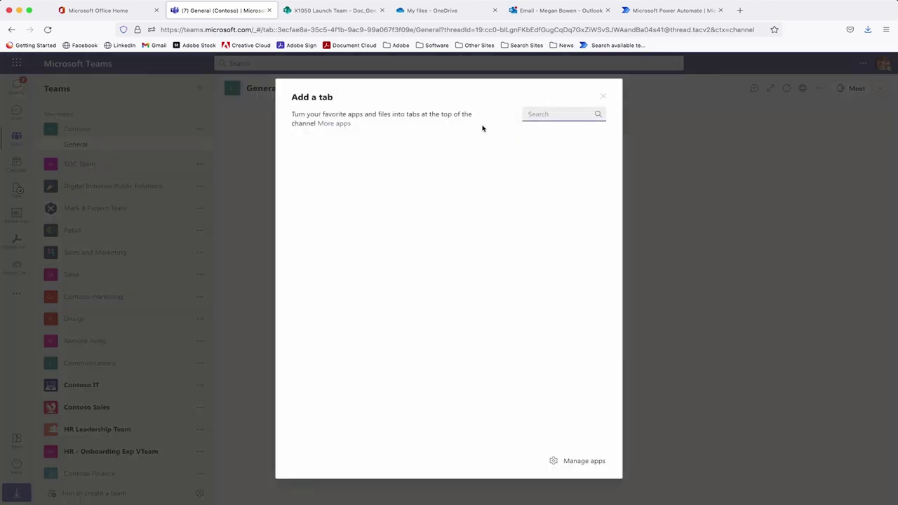
pyautogui.write('adobe')
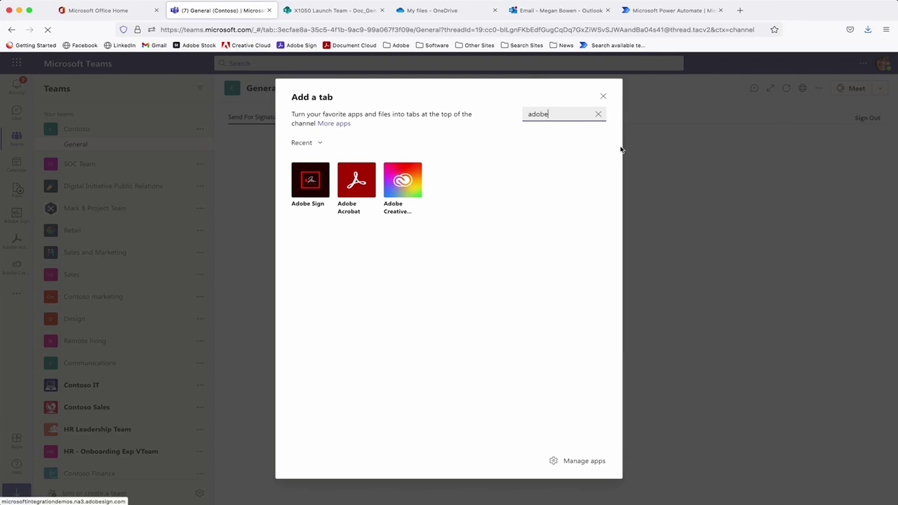
pyautogui.click(604, 98)
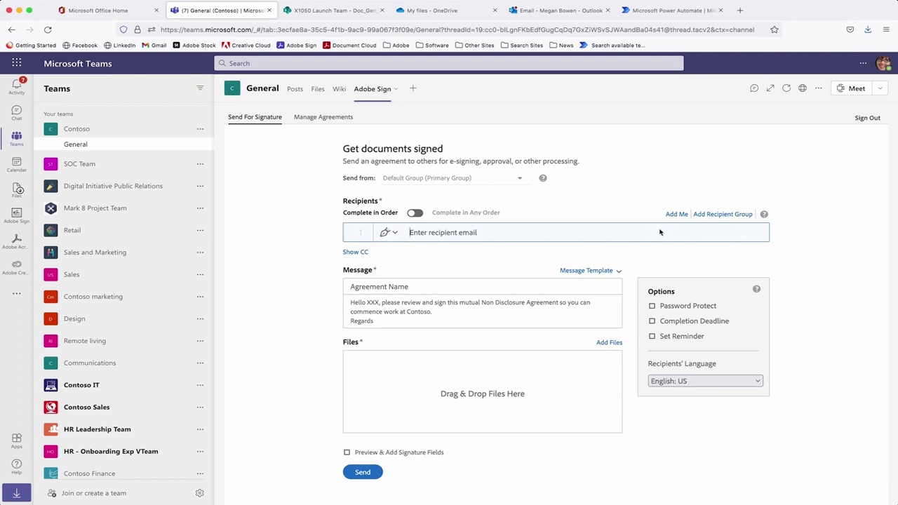
# Add yourself and the signer's e-mail as recipients, keeping default role and e-mail authentication.
pyautogui.click(675, 215)
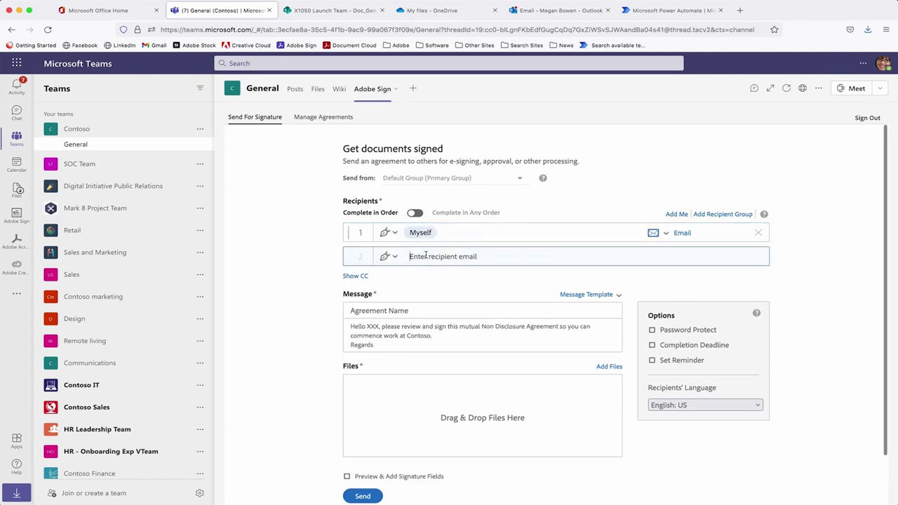
pyautogui.write('signer')
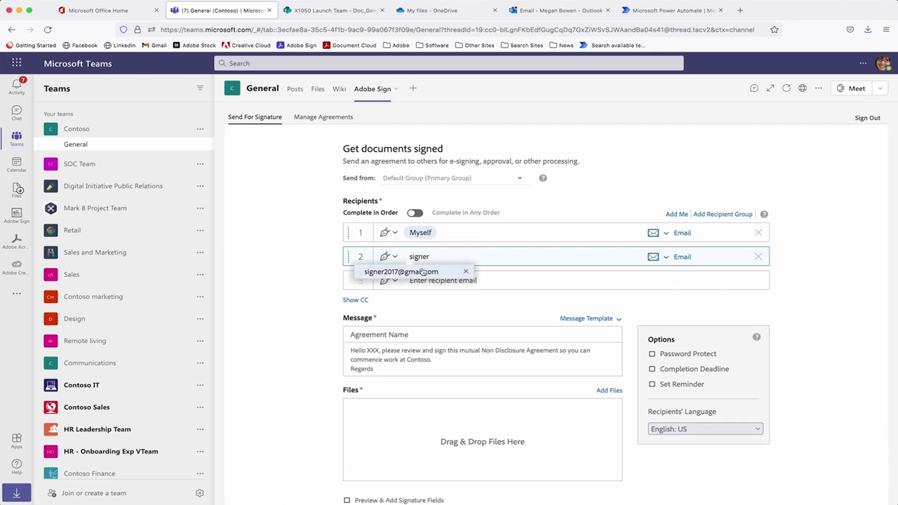
pyautogui.click(439, 274)
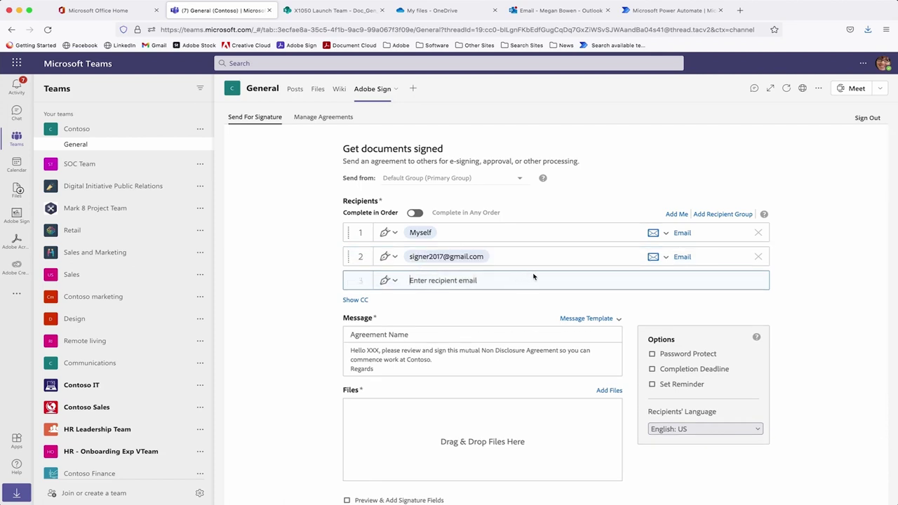
pyautogui.click(394, 257)
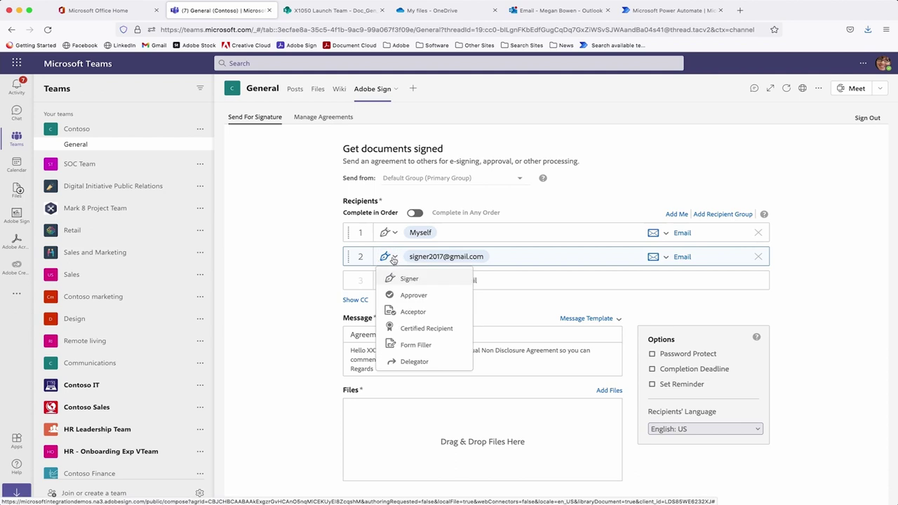
pyautogui.click(300, 258)
pyautogui.click(666, 257)
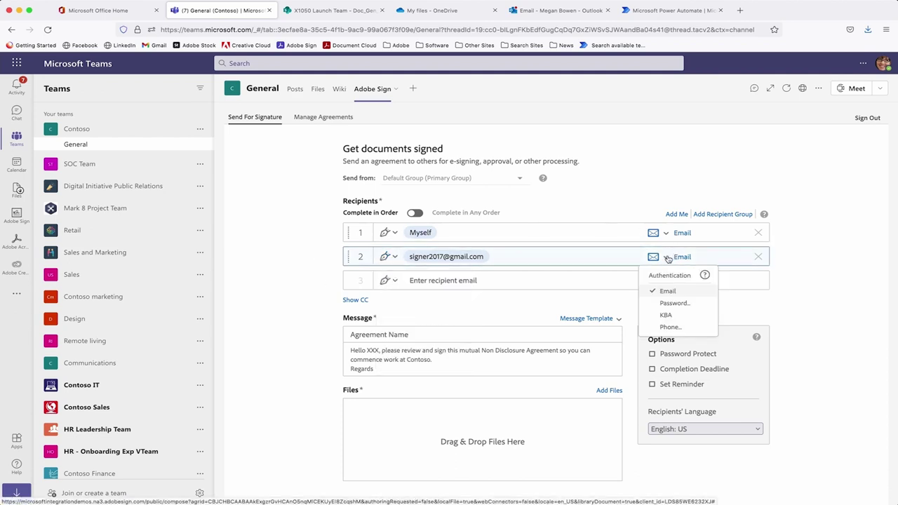
pyautogui.click(667, 257)
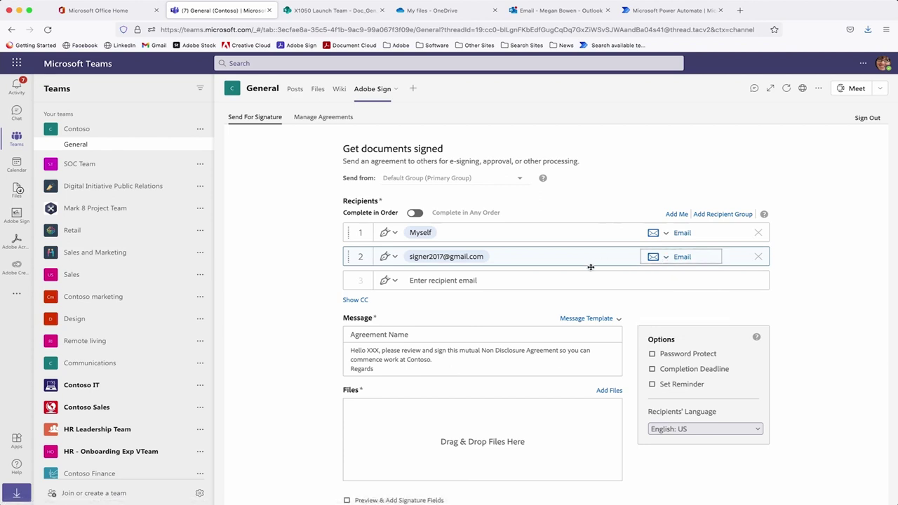
# Apply the Non Disclosure Agreements message template and replace XXX with the signer's first name.
pyautogui.click(587, 319)
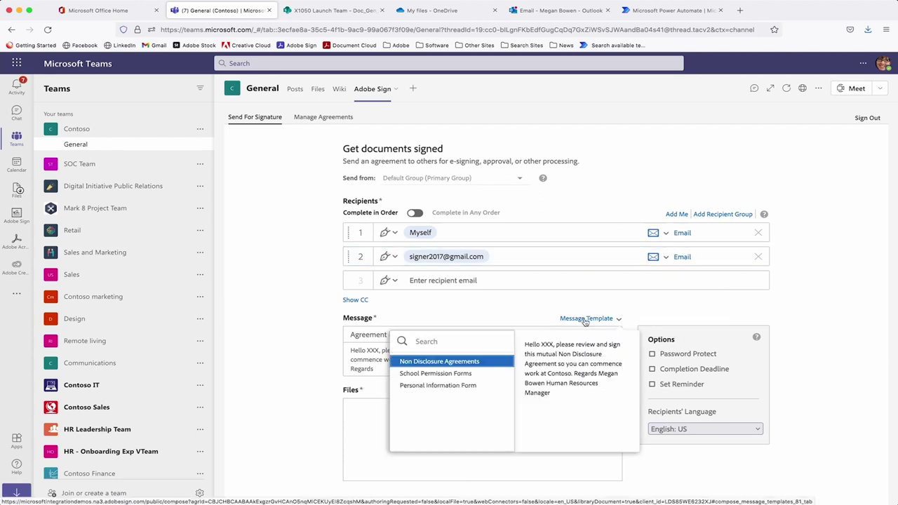
pyautogui.click(467, 362)
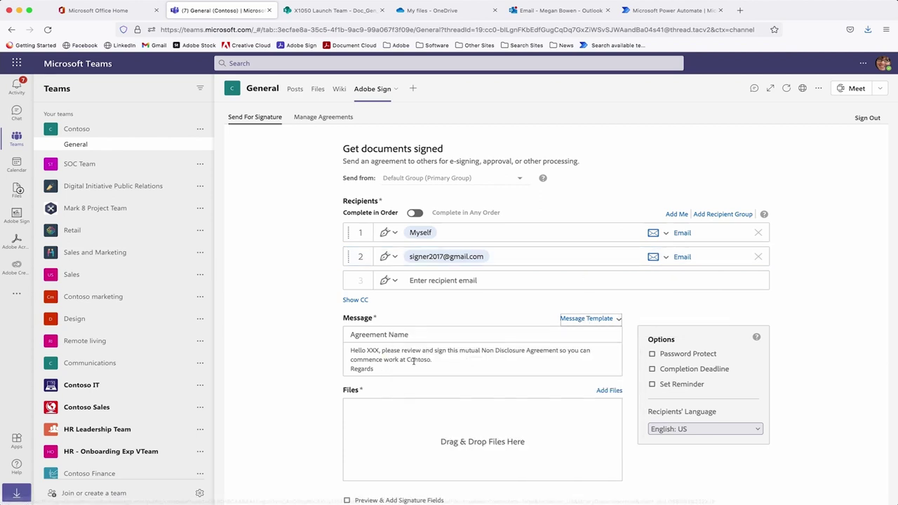
pyautogui.doubleClick(373, 350)
pyautogui.write('Matt')
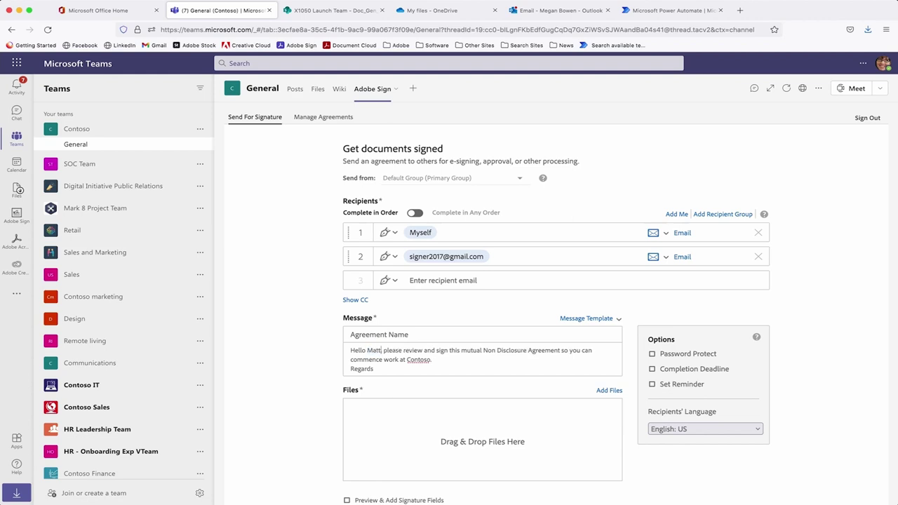
# Attach the GlobalCorp Dual Sign NDA template and enable a completion deadline.
pyautogui.click(608, 390)
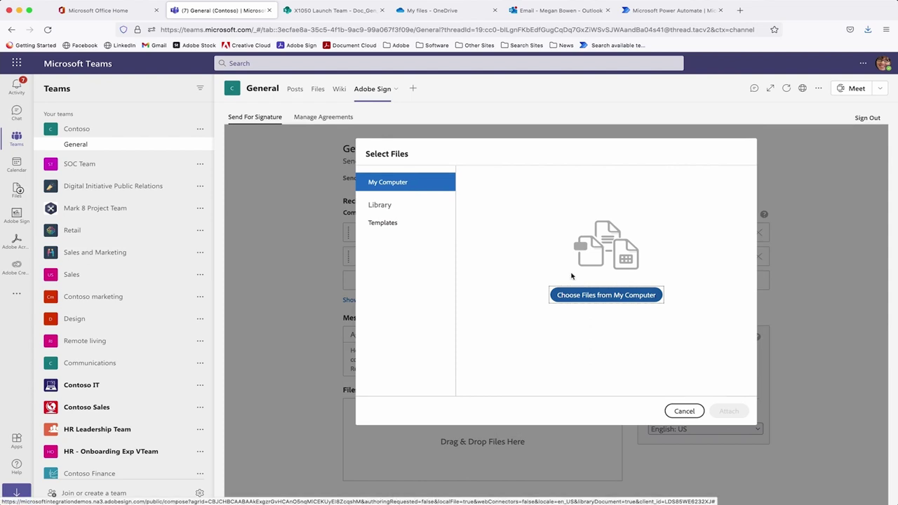
pyautogui.click(396, 226)
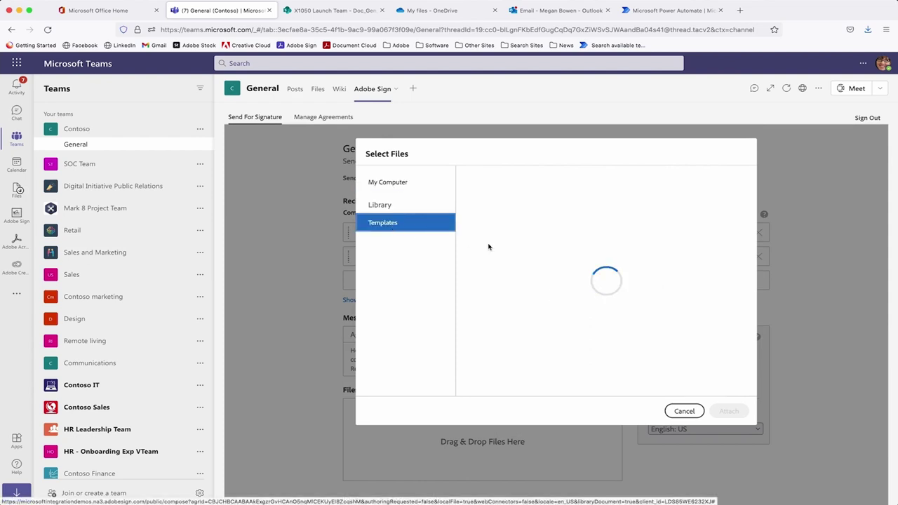
pyautogui.click(464, 285)
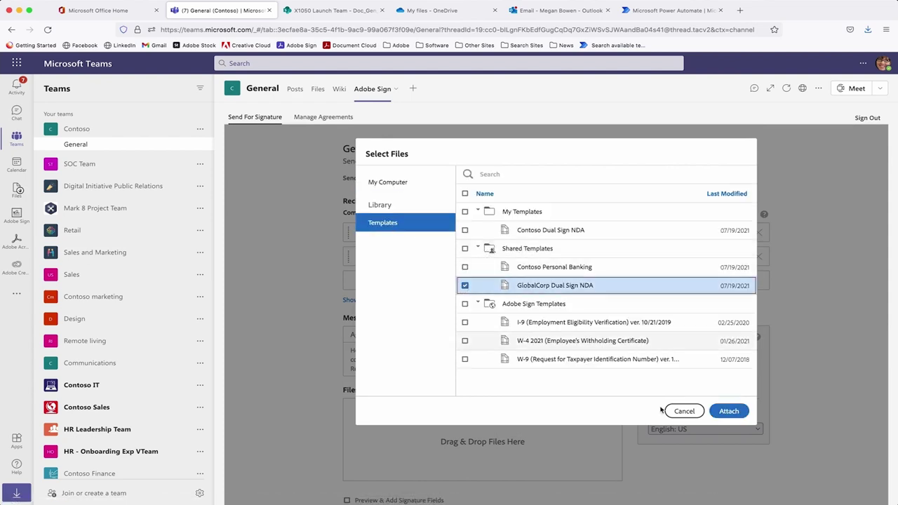
pyautogui.click(734, 410)
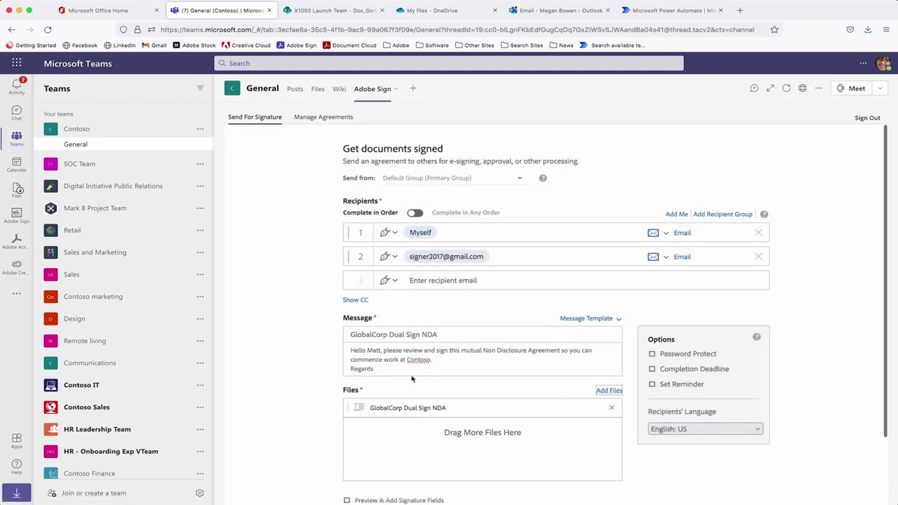
pyautogui.click(653, 369)
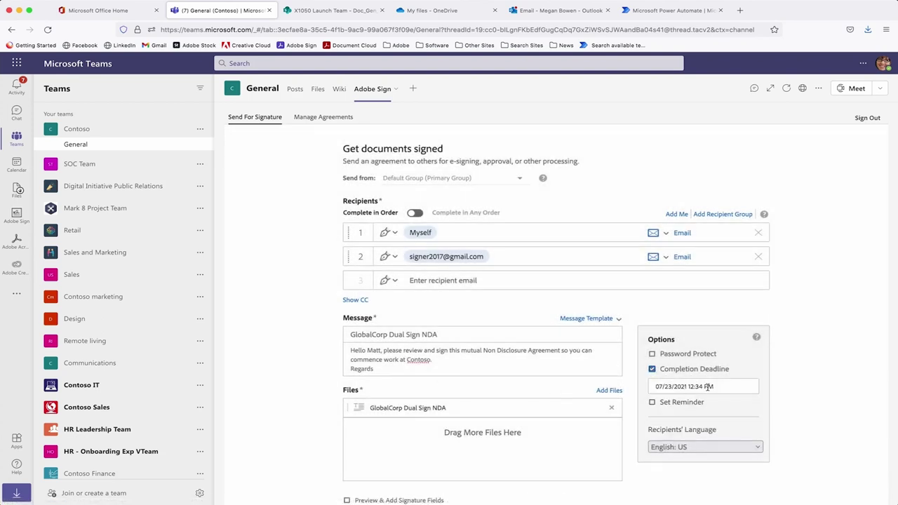
# Set the completion deadline to July 30, 2021 with reminders every business day.
pyautogui.click(668, 386)
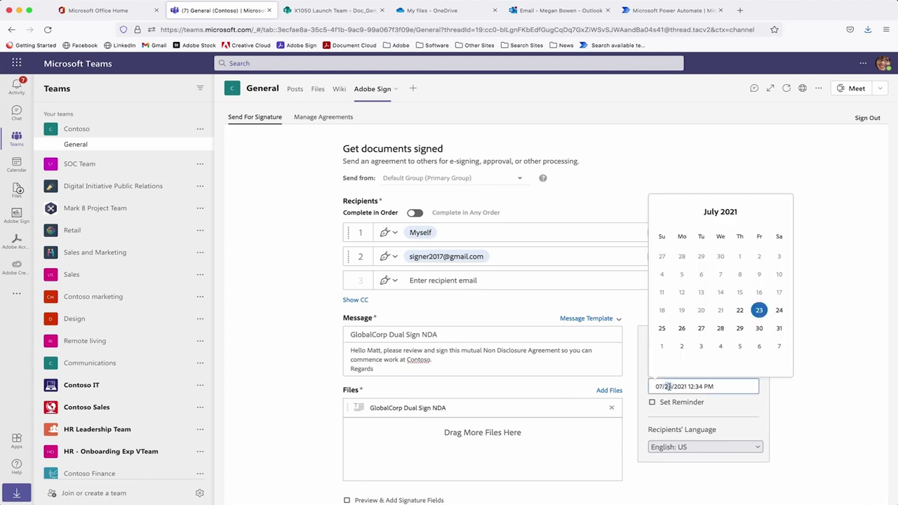
pyautogui.click(758, 328)
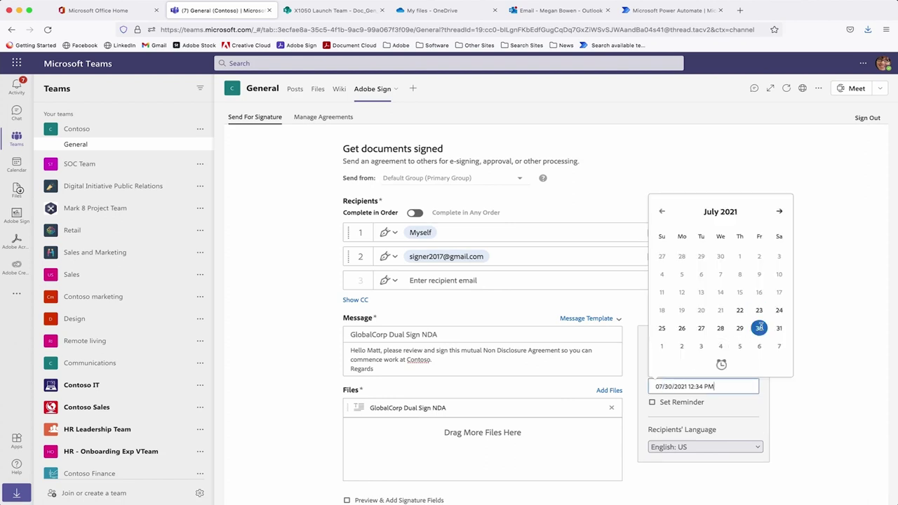
pyautogui.click(652, 404)
pyautogui.click(673, 418)
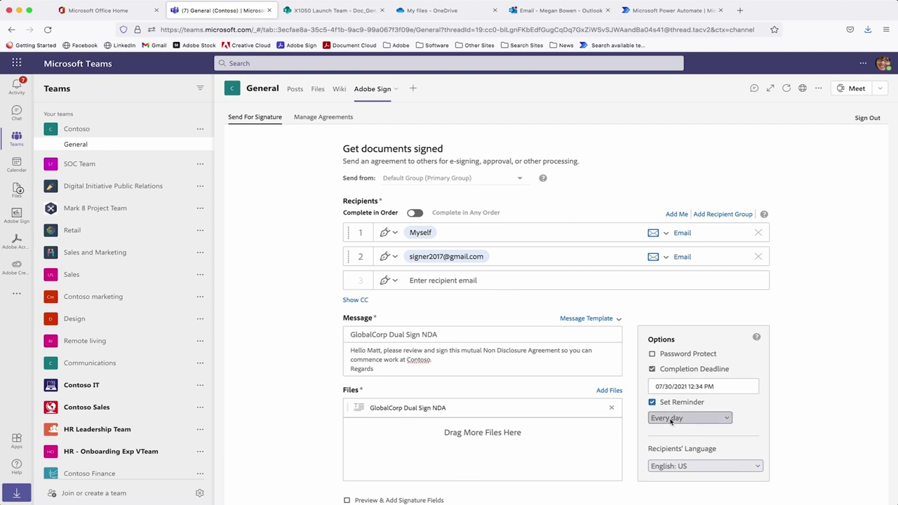
pyautogui.click(673, 439)
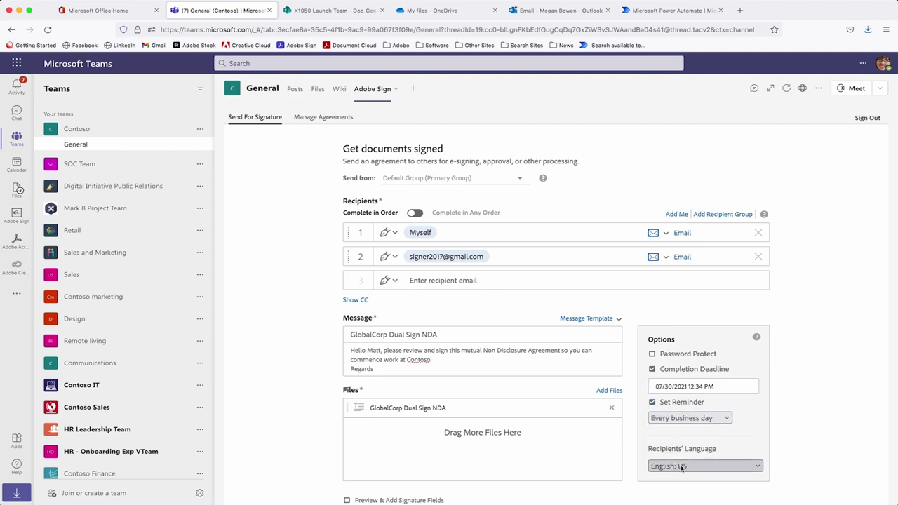
# Keep the recipients' language as English: US and send the agreement for signature.
pyautogui.click(684, 467)
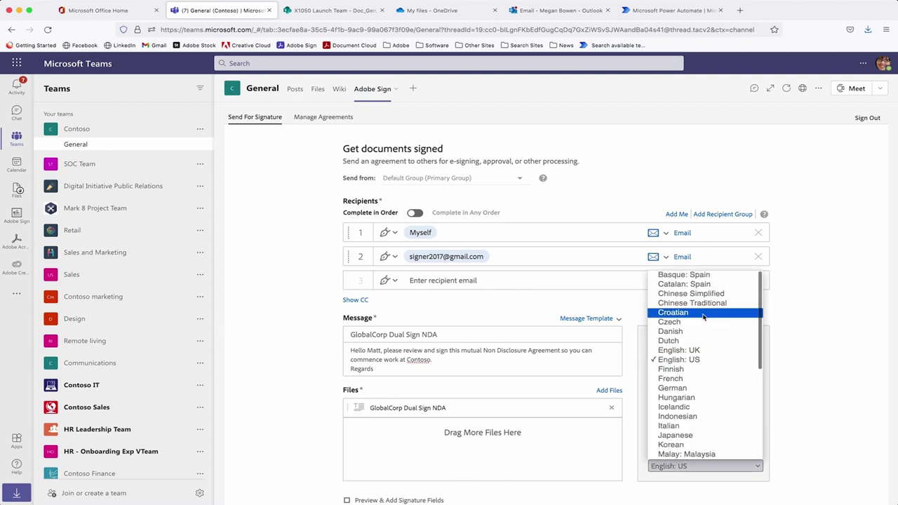
pyautogui.scroll(-5, 705, 315)
pyautogui.scroll(5, 704, 317)
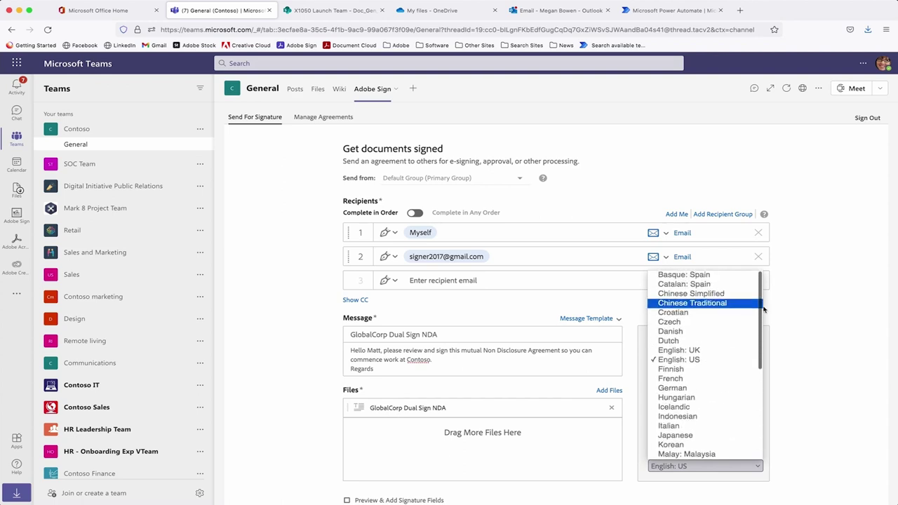
pyautogui.click(803, 303)
pyautogui.scroll(-1, 568, 262)
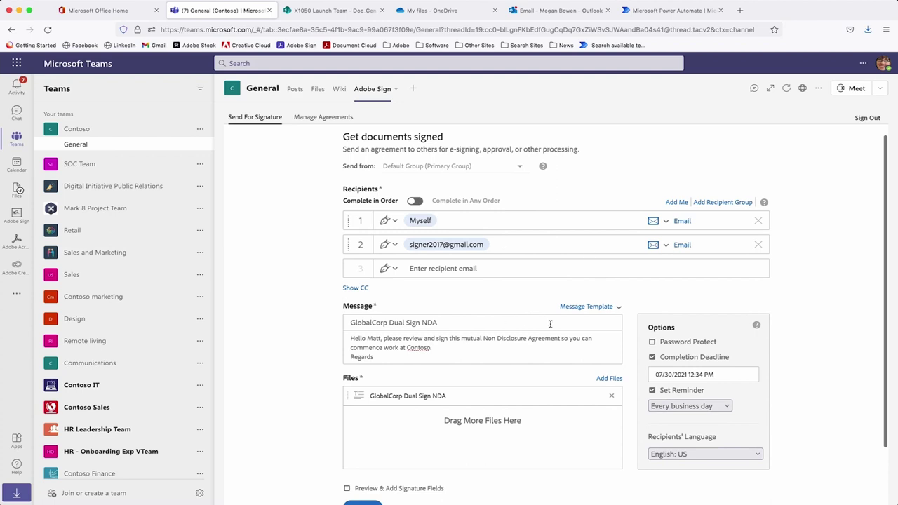
pyautogui.scroll(-3, 472, 402)
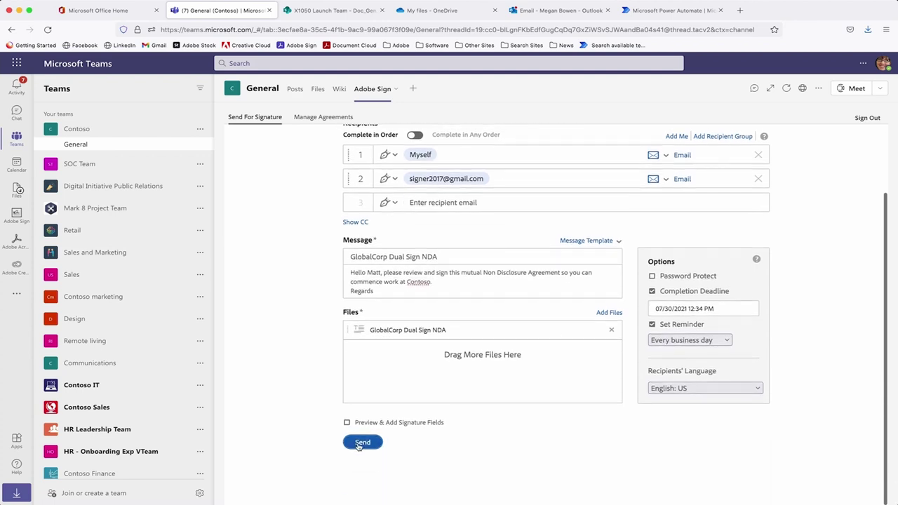
pyautogui.click(362, 442)
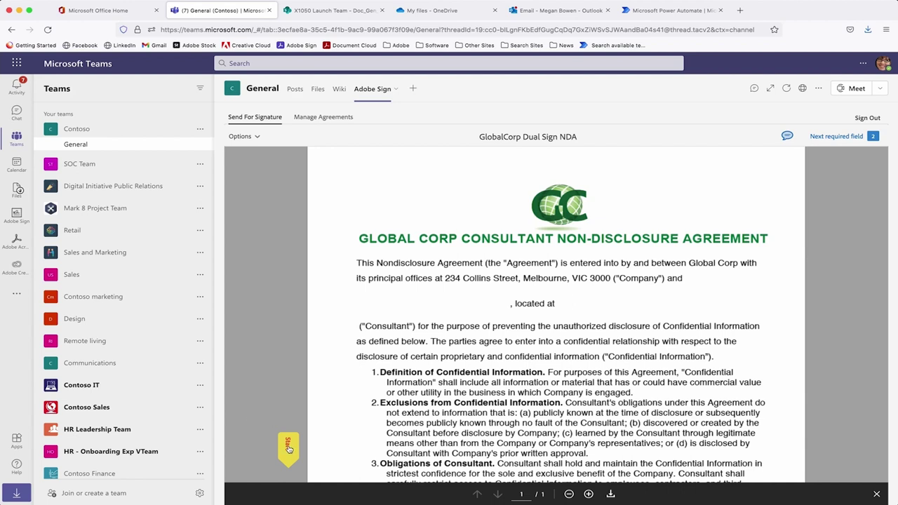
# Scroll to the COMPANY block and start signing its Authorised Signature field.
pyautogui.scroll(-10, 371, 372)
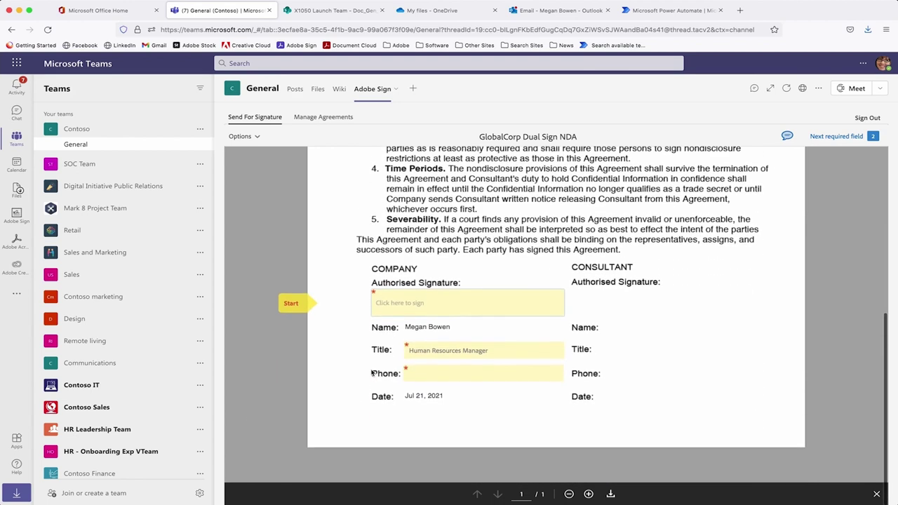
pyautogui.click(418, 317)
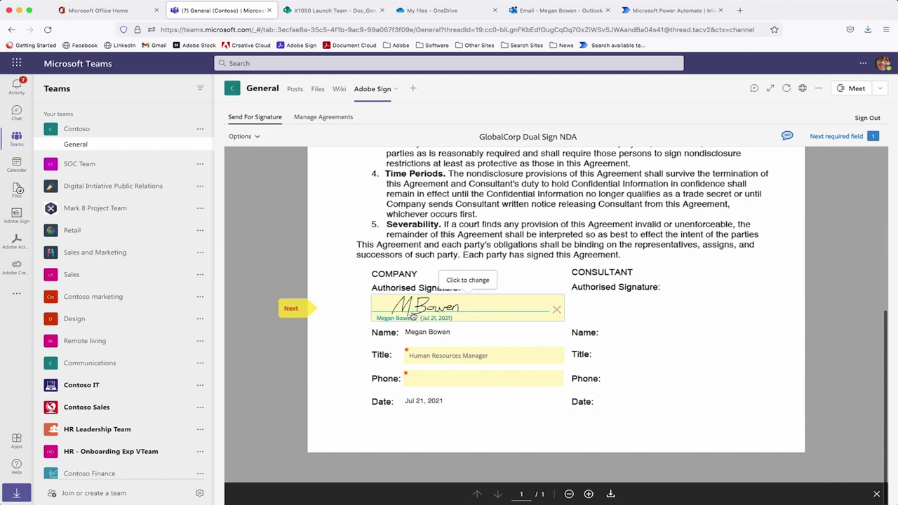
# Compare the Type, Draw, Image and Mobile signature options, then apply the drawn signature.
pyautogui.click(418, 311)
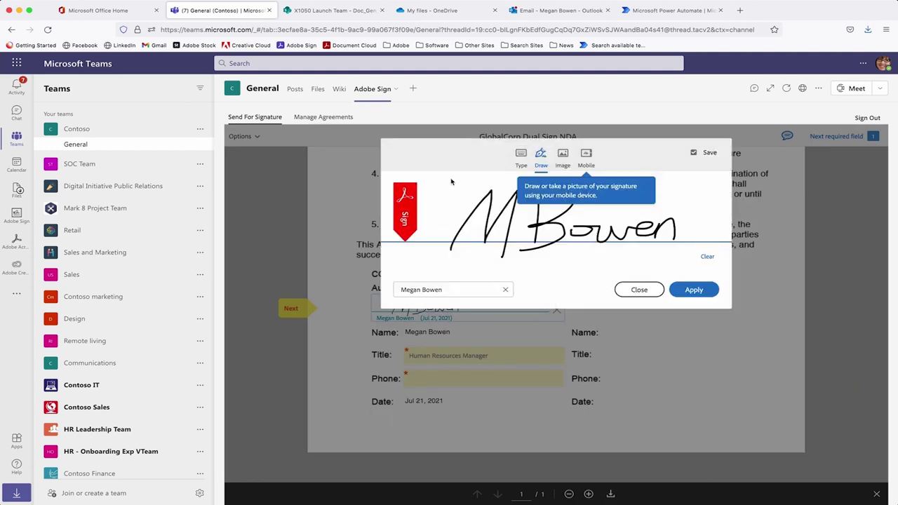
pyautogui.click(522, 157)
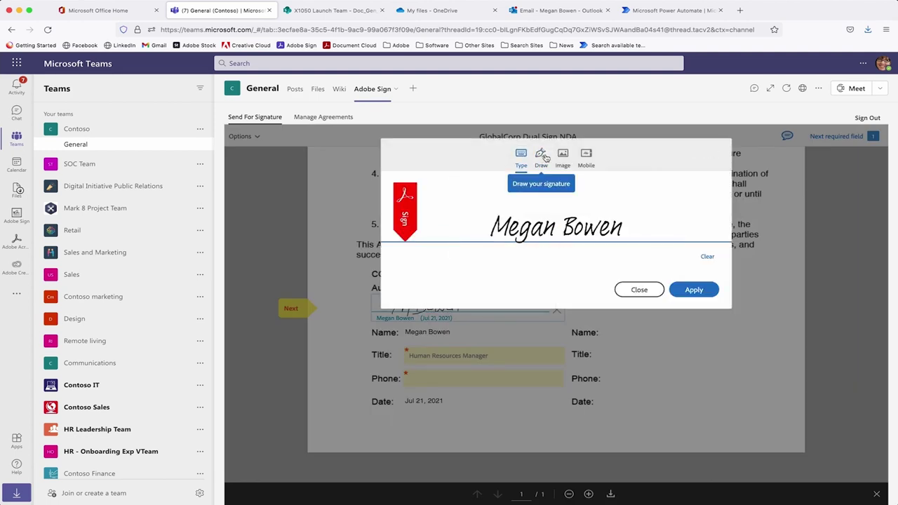
pyautogui.click(540, 158)
pyautogui.click(564, 155)
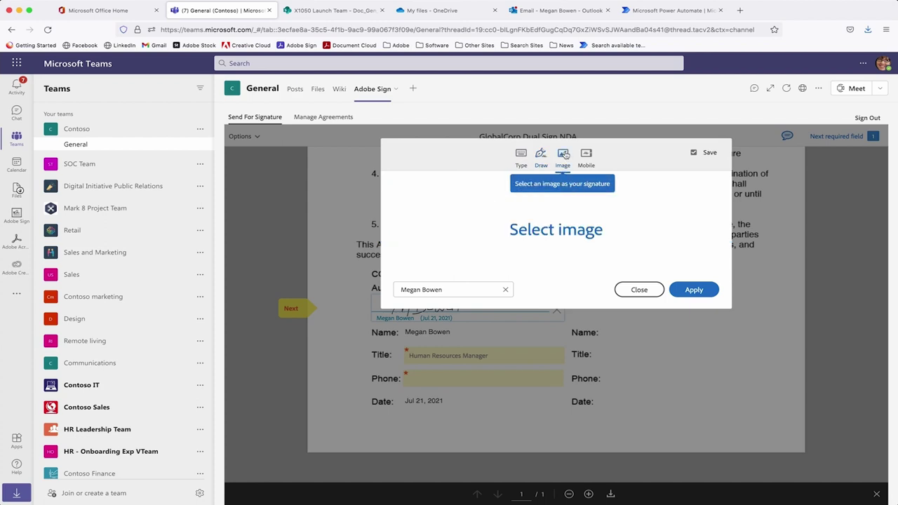
pyautogui.click(587, 156)
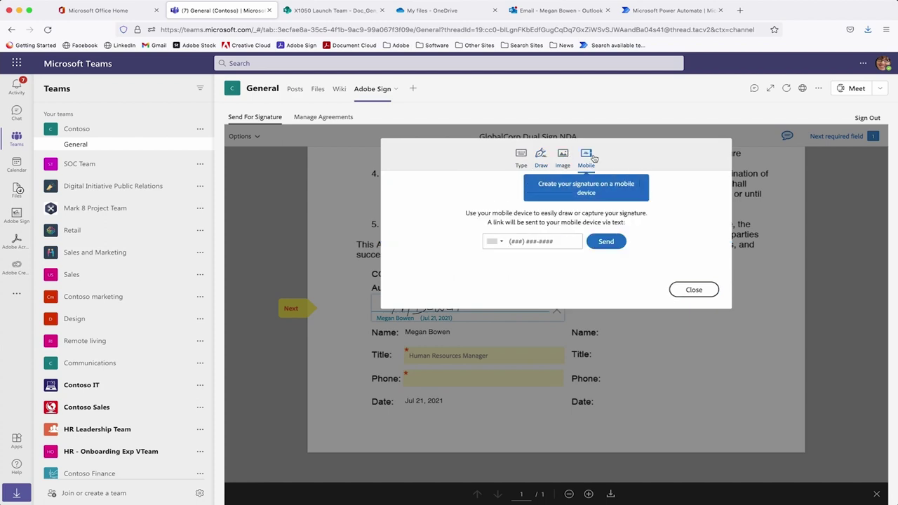
pyautogui.click(539, 159)
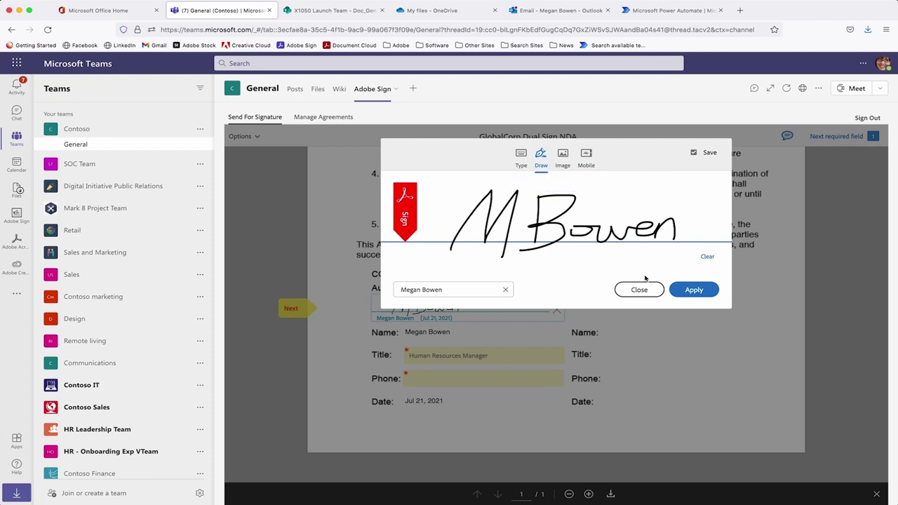
pyautogui.click(683, 290)
# Enter the signer's phone number in the Phone field and complete the company signature.
pyautogui.moveTo(411, 356); pyautogui.dragTo(476, 358)
pyautogui.press('Tab')
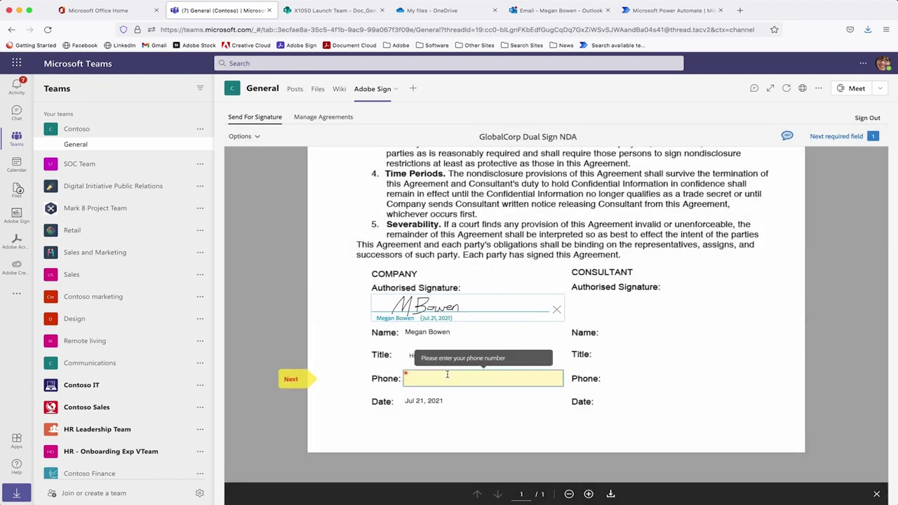
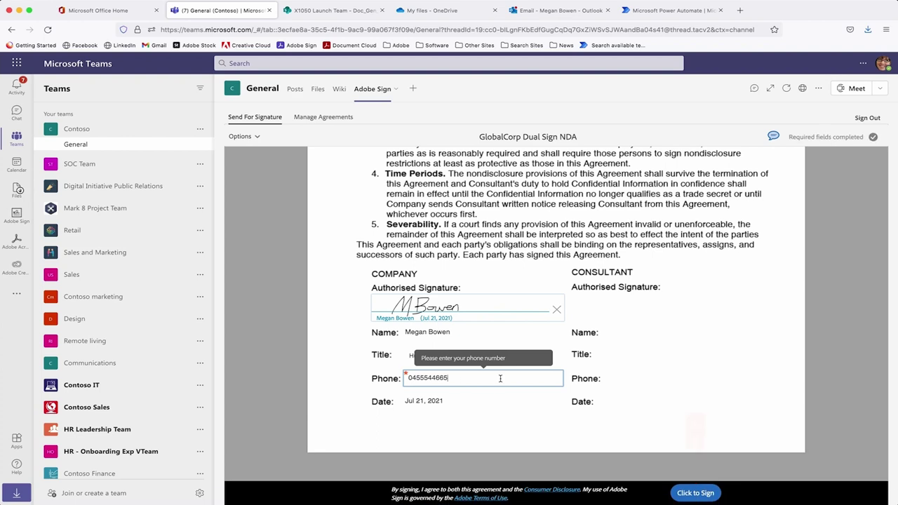
pyautogui.click(685, 493)
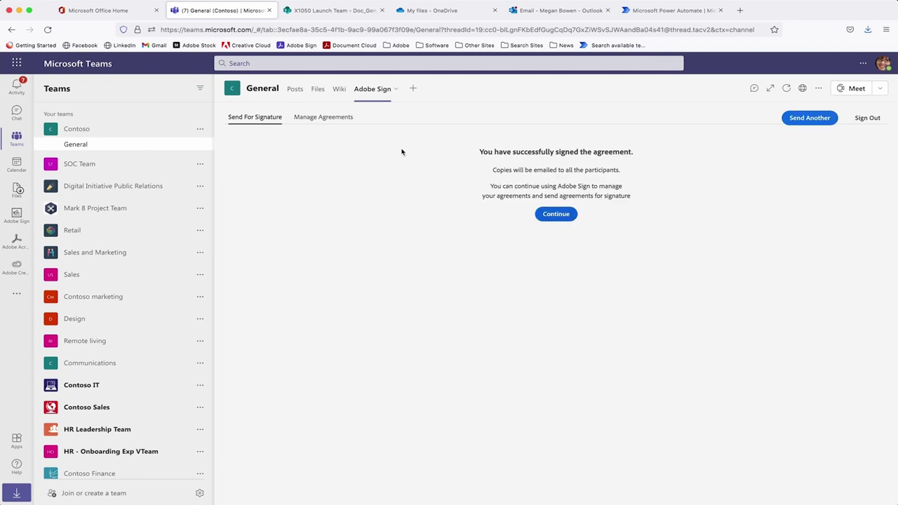
pyautogui.click(340, 118)
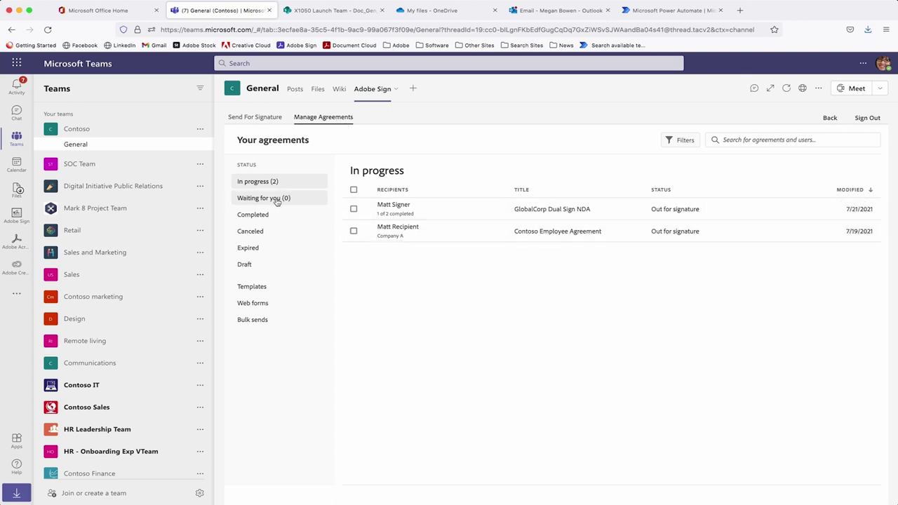
# Review the GlobalCorp Dual Sign NDA's details and extra actions, then list completed agreements.
pyautogui.click(422, 211)
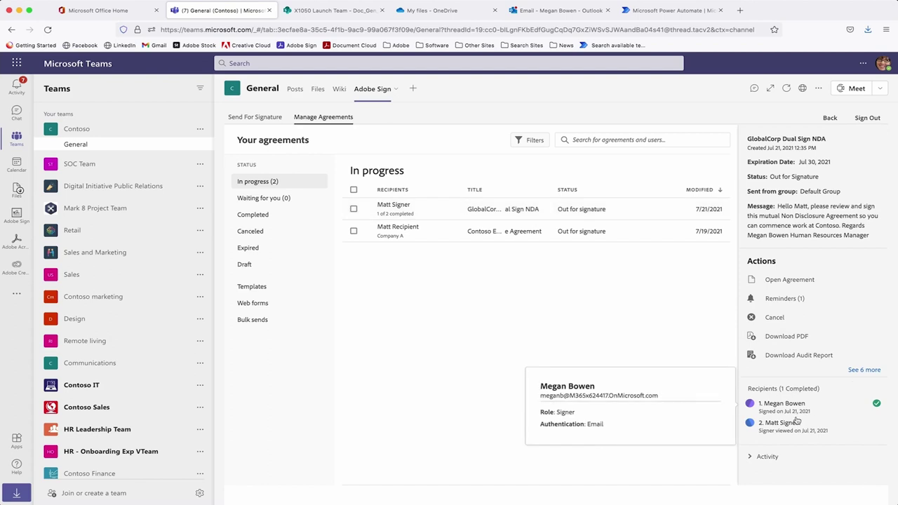
pyautogui.moveTo(763, 426)
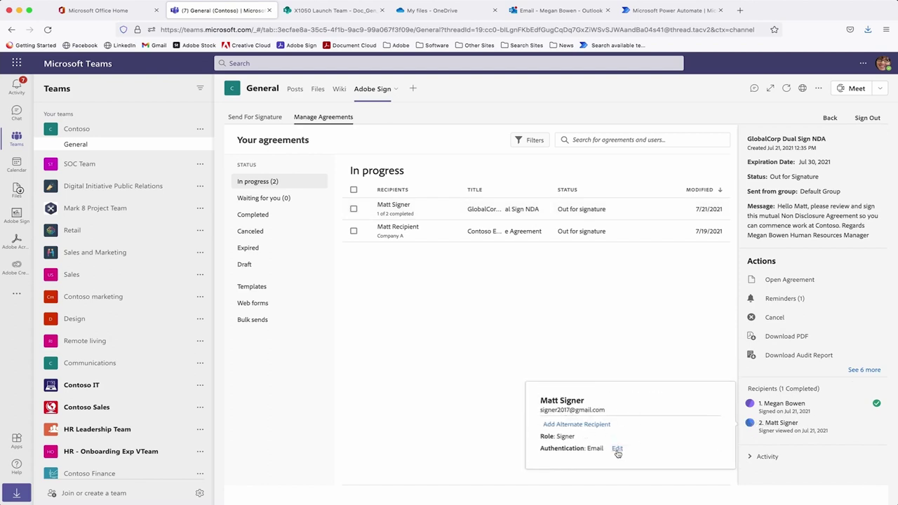
pyautogui.scroll(-1, 866, 344)
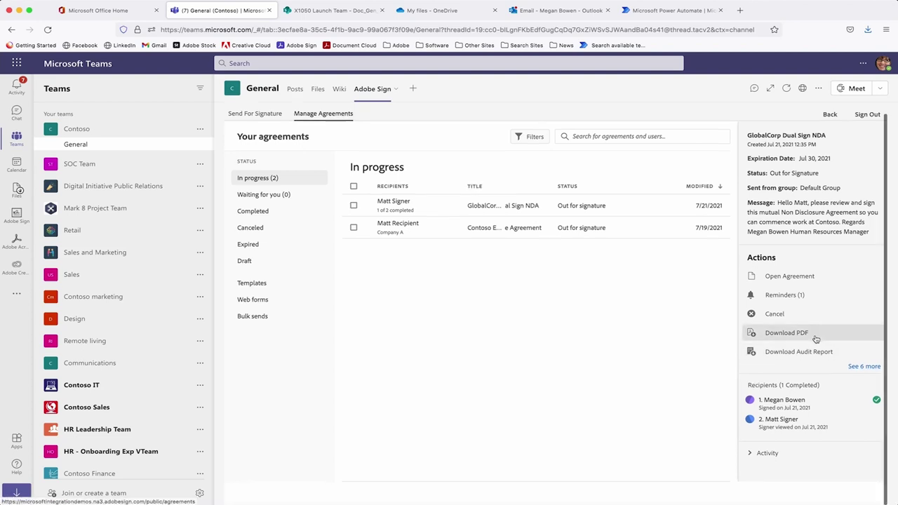
pyautogui.click(870, 368)
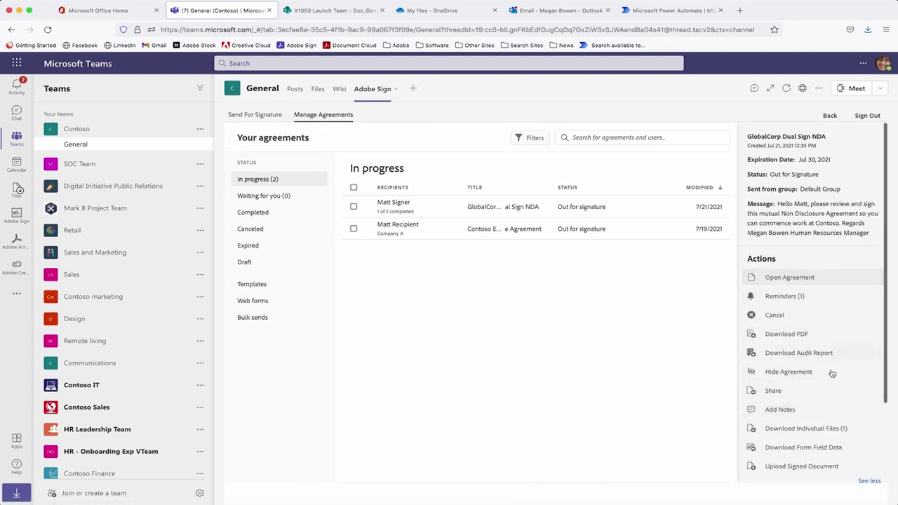
pyautogui.click(870, 481)
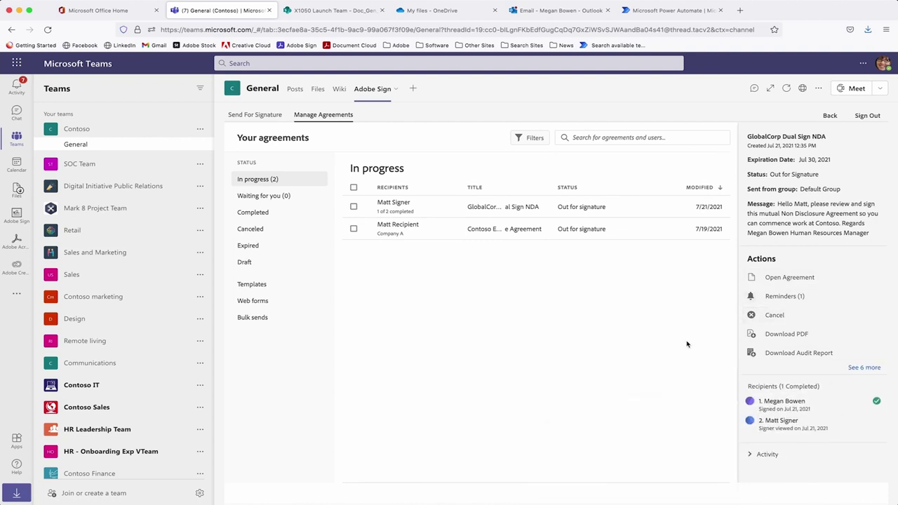
pyautogui.click(258, 213)
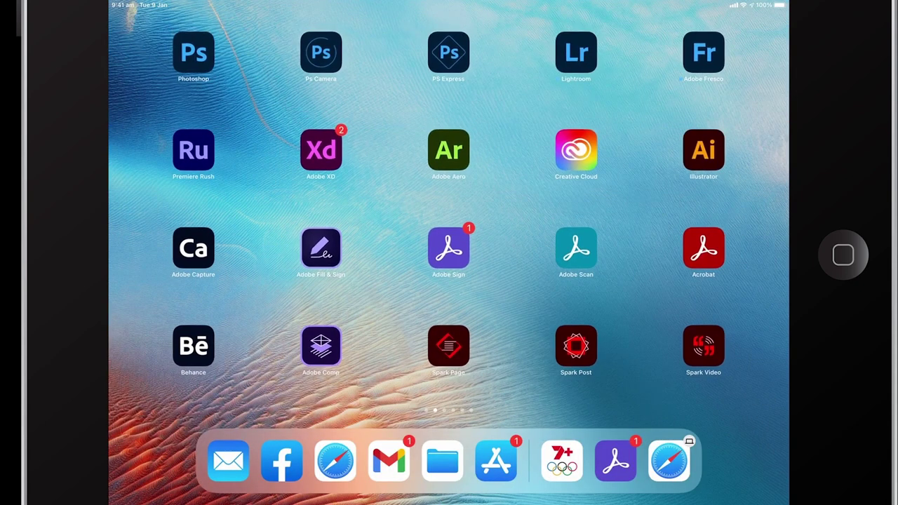
# Open the NDA signature-request email in iPad Gmail and follow Review and sign into Safari.
pyautogui.click(388, 461)
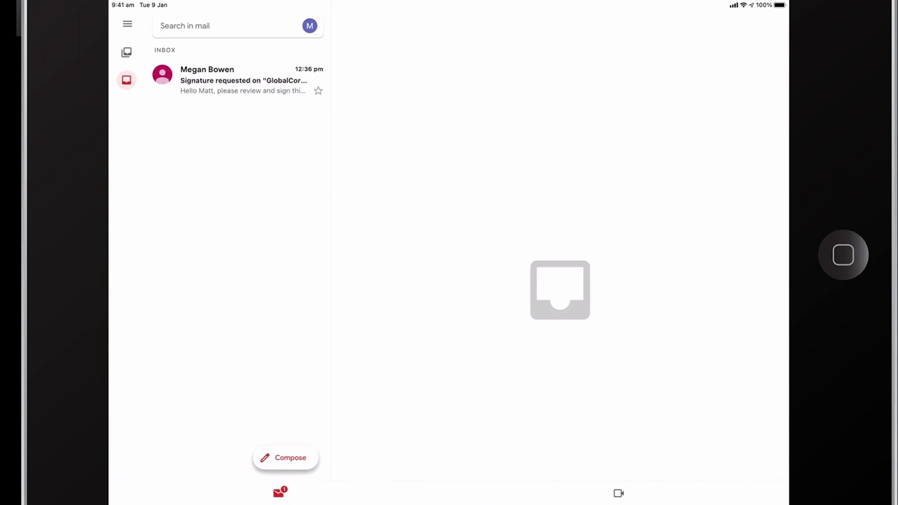
pyautogui.click(239, 80)
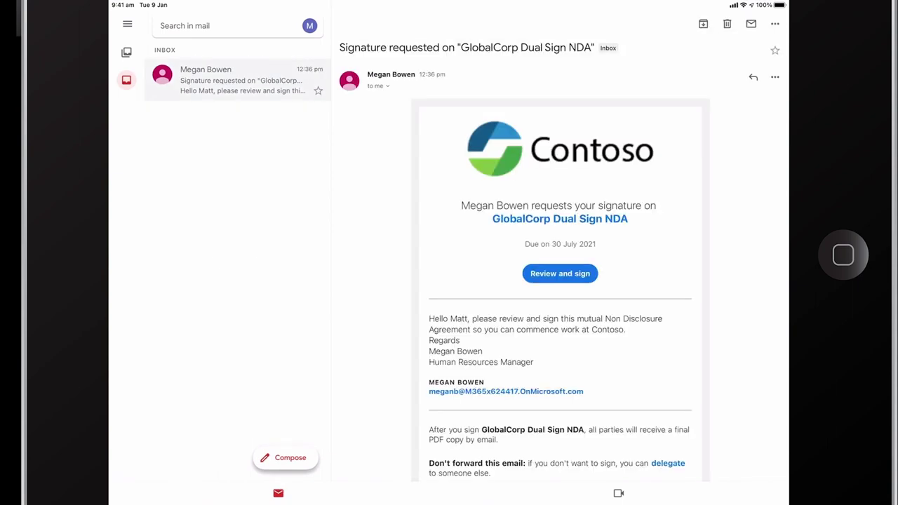
pyautogui.scroll(-5, 559, 281)
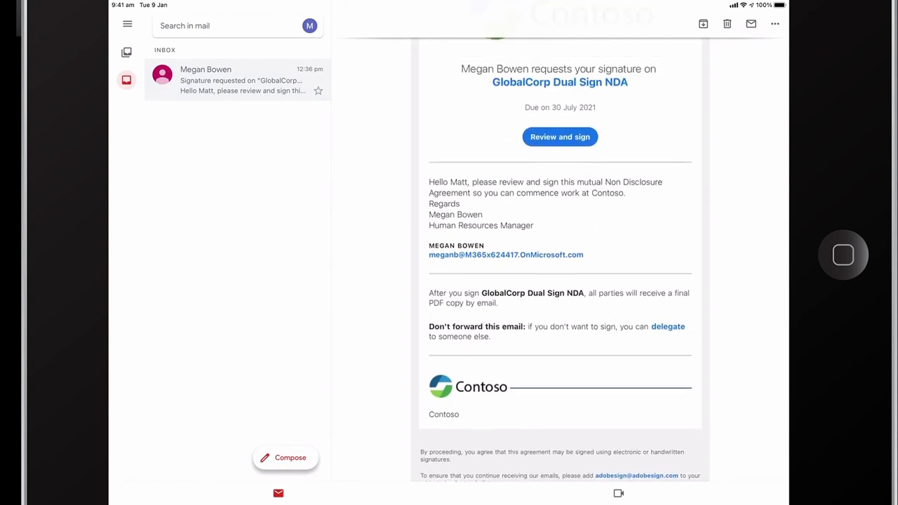
pyautogui.scroll(5, 560, 281)
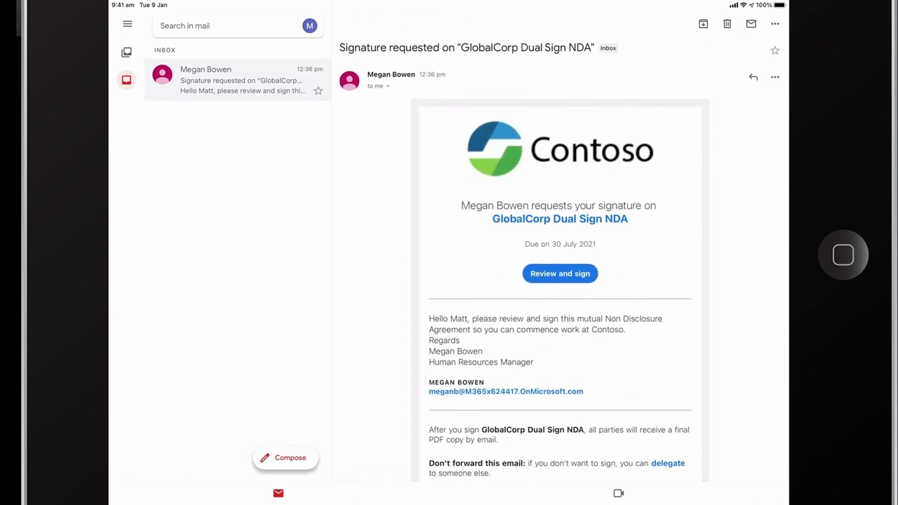
pyautogui.click(559, 273)
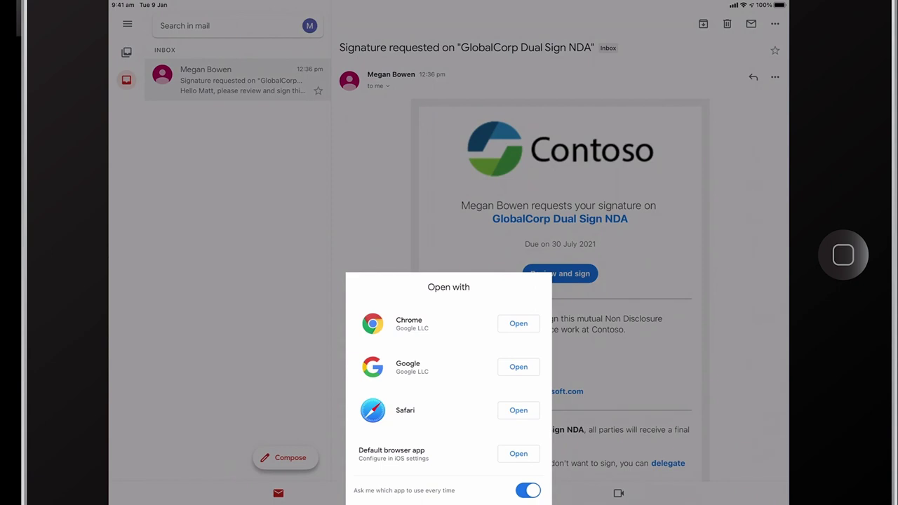
pyautogui.click(519, 410)
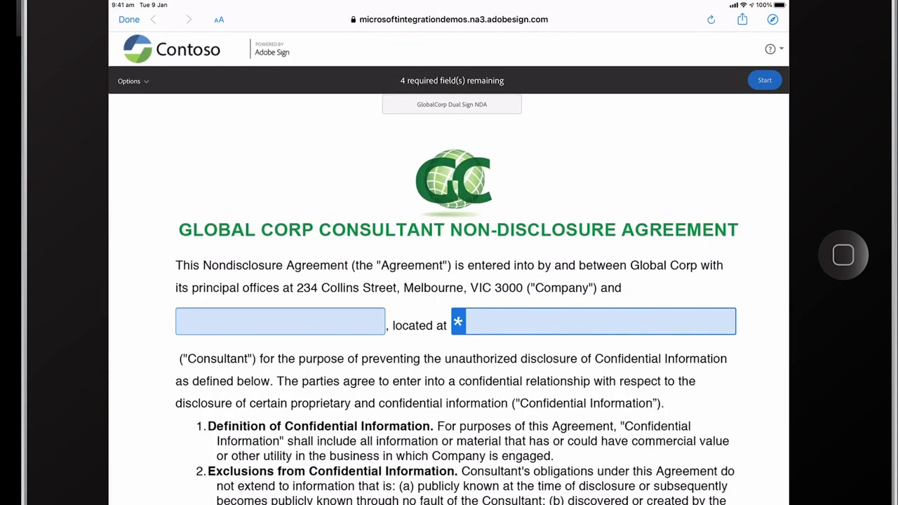
# Enter the consultant's full name and the address Melbourne, then sign the consultant's signature box.
pyautogui.click(132, 80)
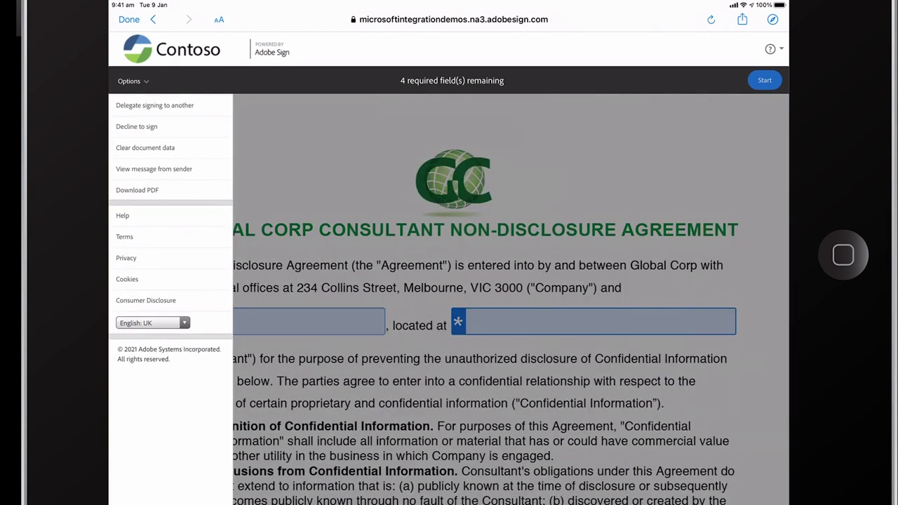
pyautogui.click(132, 81)
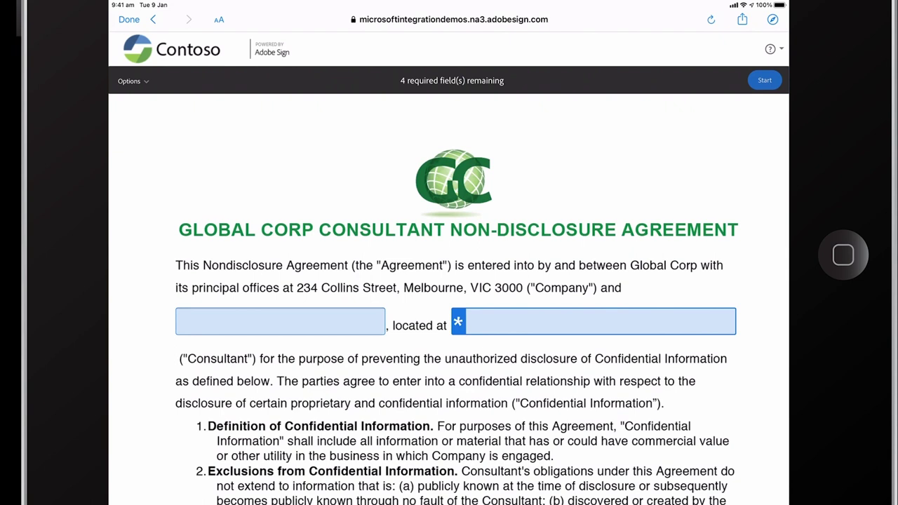
pyautogui.click(593, 321)
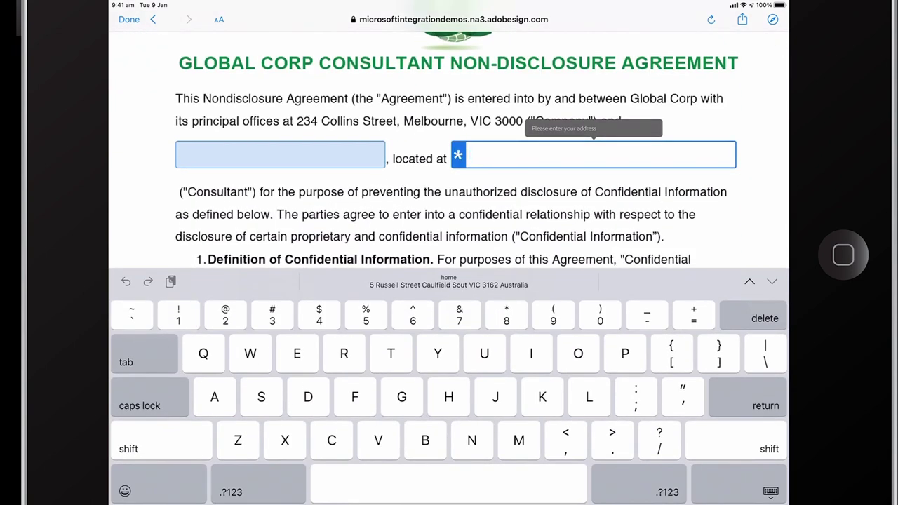
pyautogui.click(280, 155)
pyautogui.write('Matt')
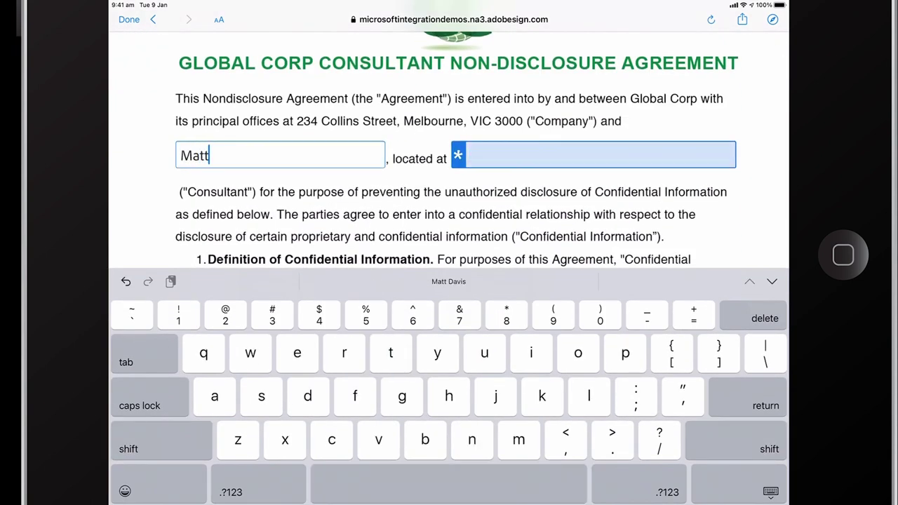
pyautogui.write(' Signer')
pyautogui.click(593, 154)
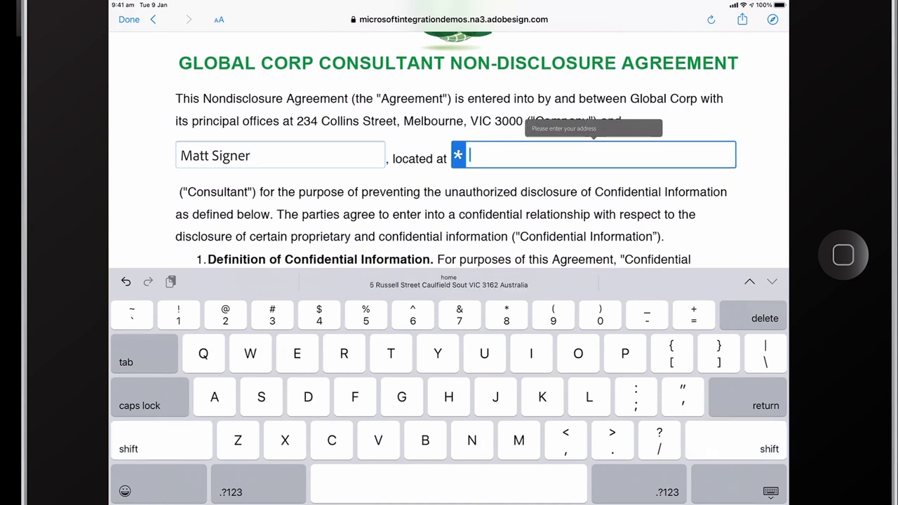
pyautogui.write('Melbourne')
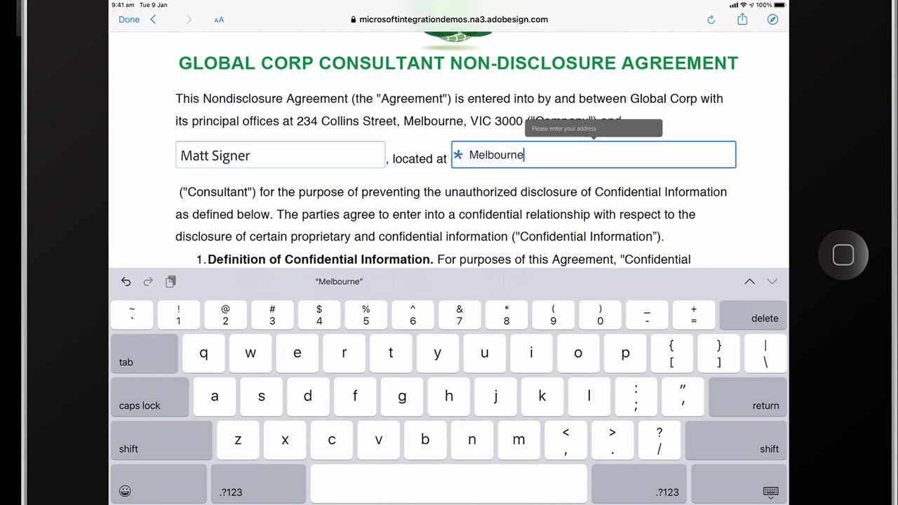
pyautogui.scroll(-5, 449, 151)
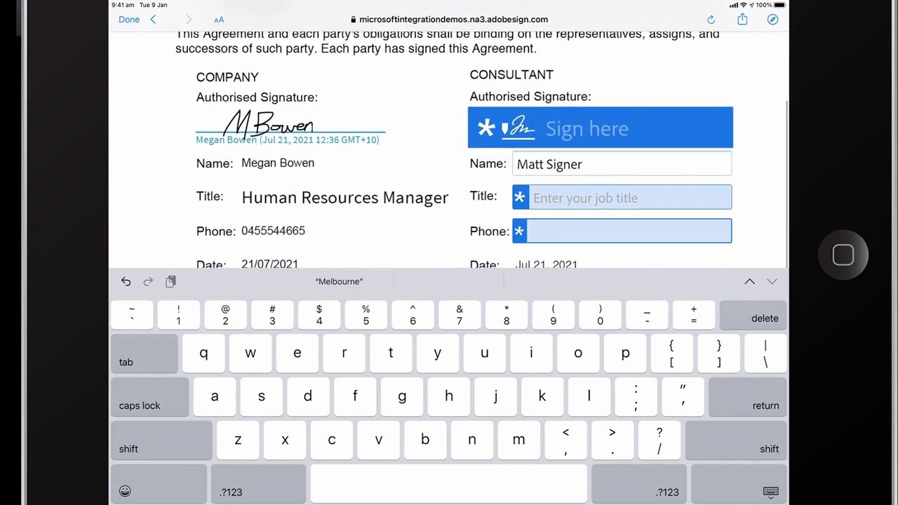
pyautogui.click(601, 127)
# Review the Type and Image signature options, then keep the drawn signature.
pyautogui.click(554, 295)
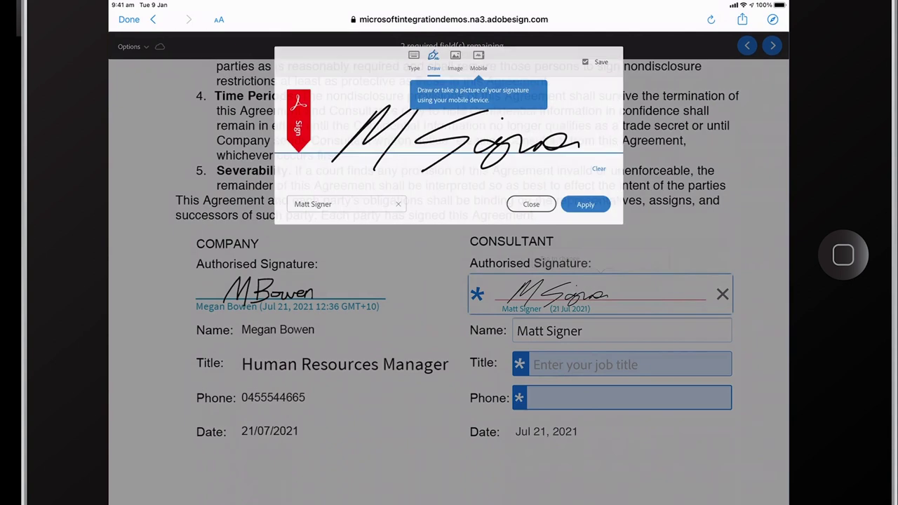
pyautogui.click(414, 60)
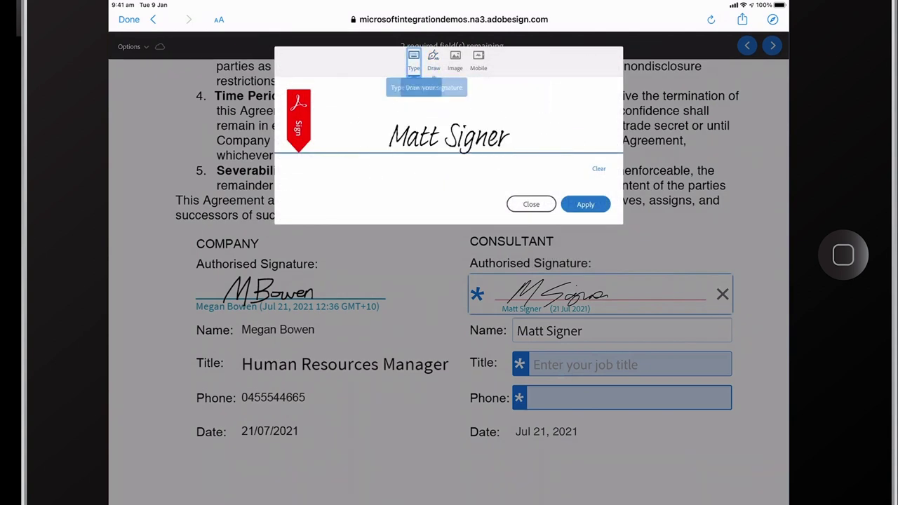
pyautogui.click(434, 60)
pyautogui.click(455, 60)
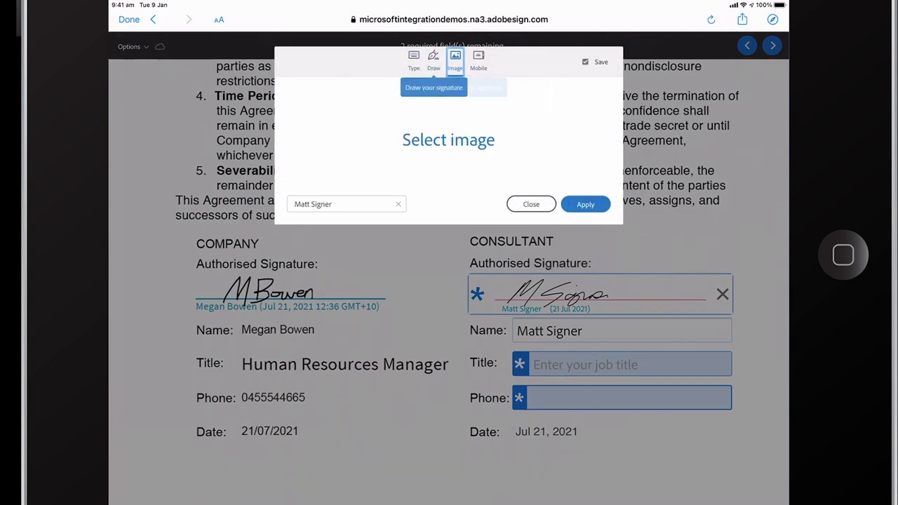
pyautogui.click(433, 60)
pyautogui.click(585, 204)
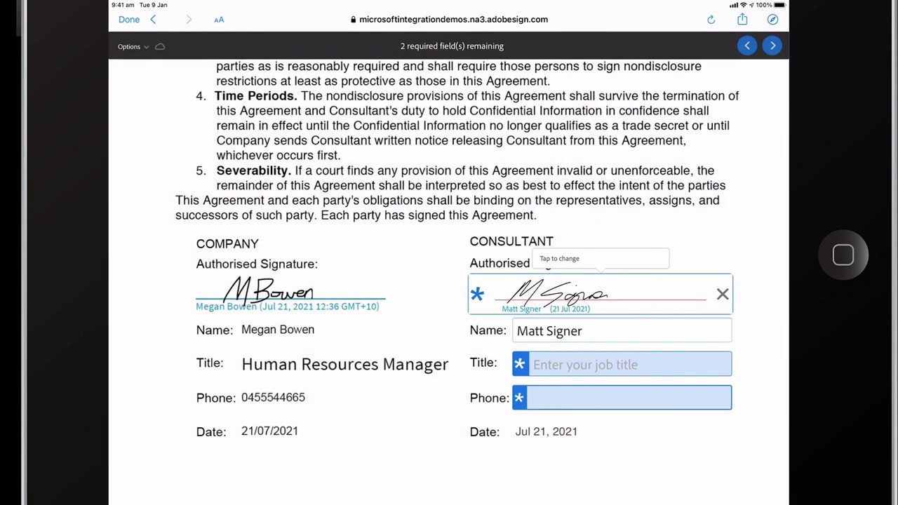
# Enter Freelancer as the title plus the consultant's phone number, then finish and submit the signature.
pyautogui.click(621, 364)
pyautogui.write('Fr')
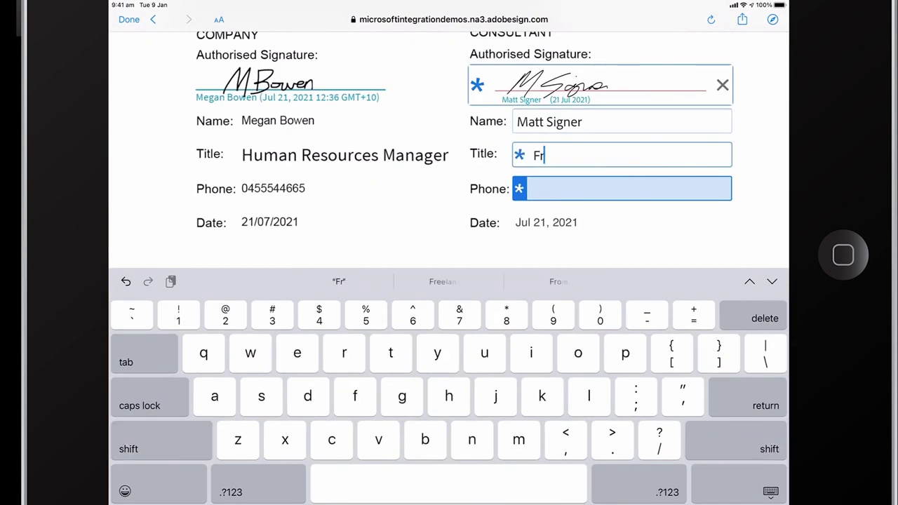
pyautogui.write('eelancer')
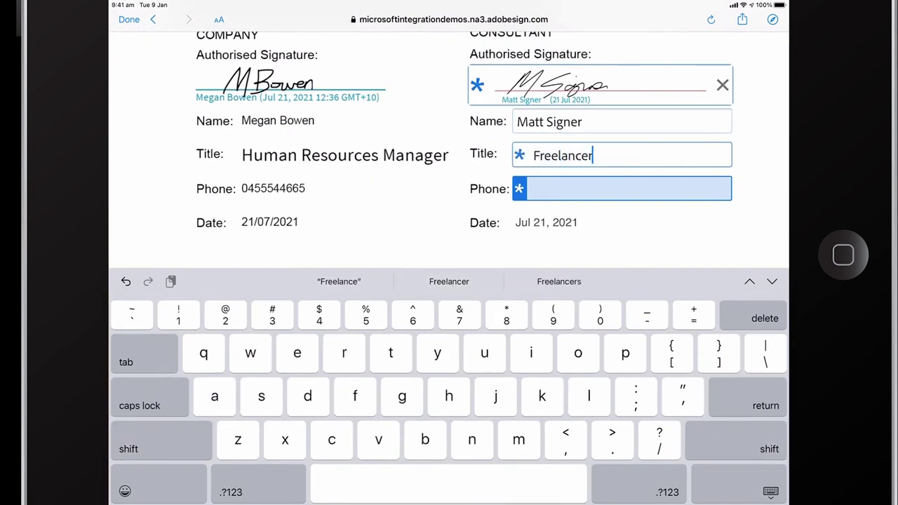
pyautogui.write('04')
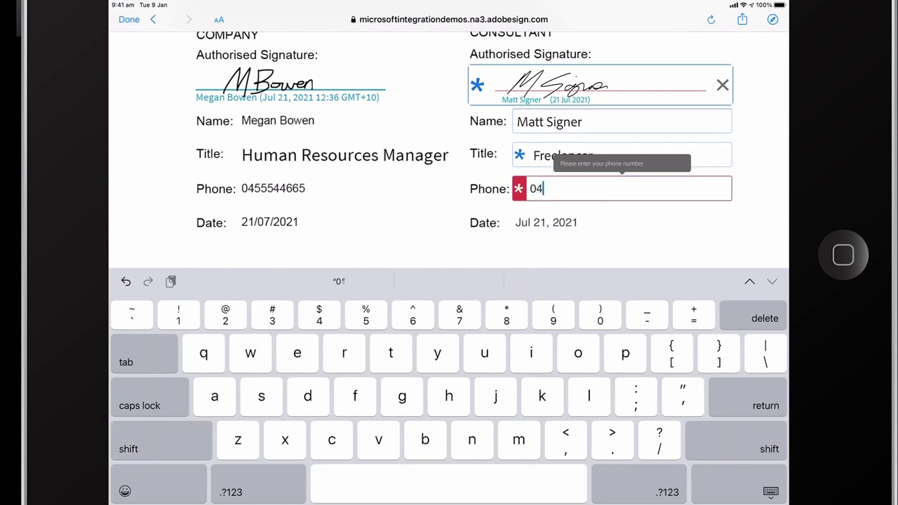
pyautogui.write('54545454')
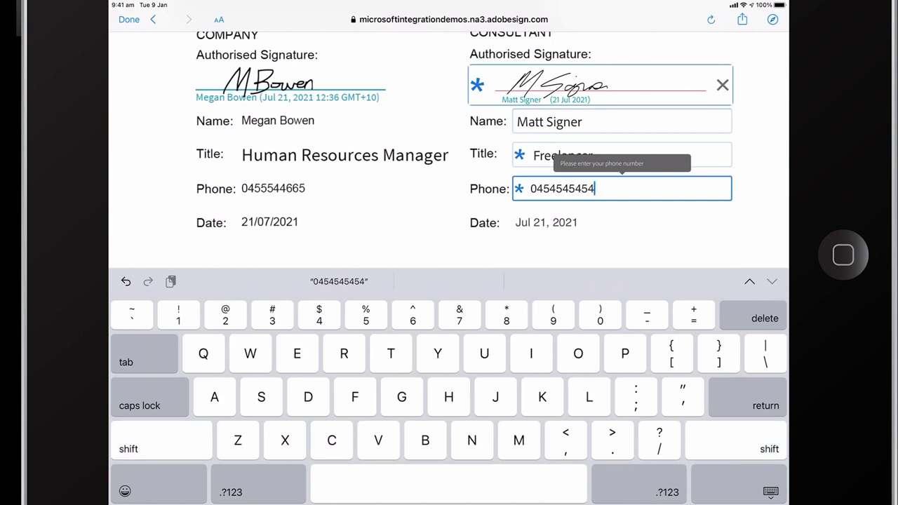
pyautogui.hotkey('shift', 'Tab')
pyautogui.hotkey('shift', 'Tab')
pyautogui.press('Escape')
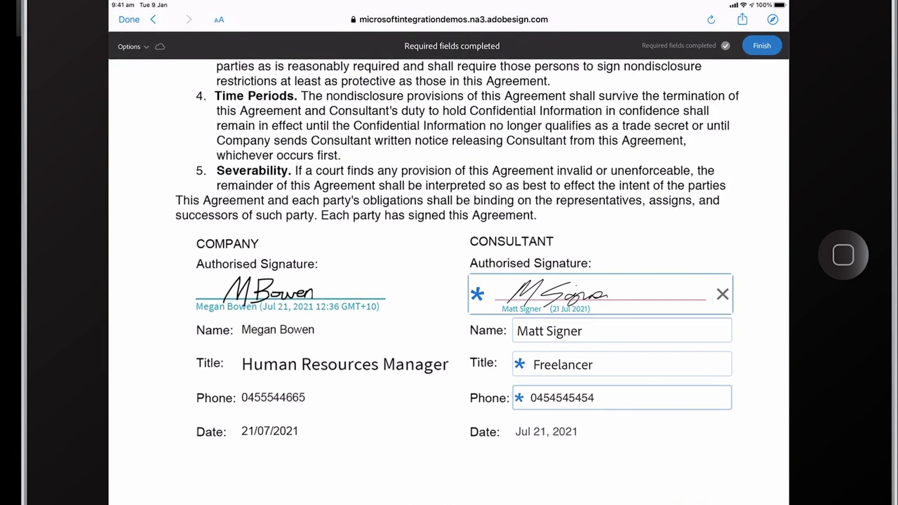
pyautogui.click(761, 45)
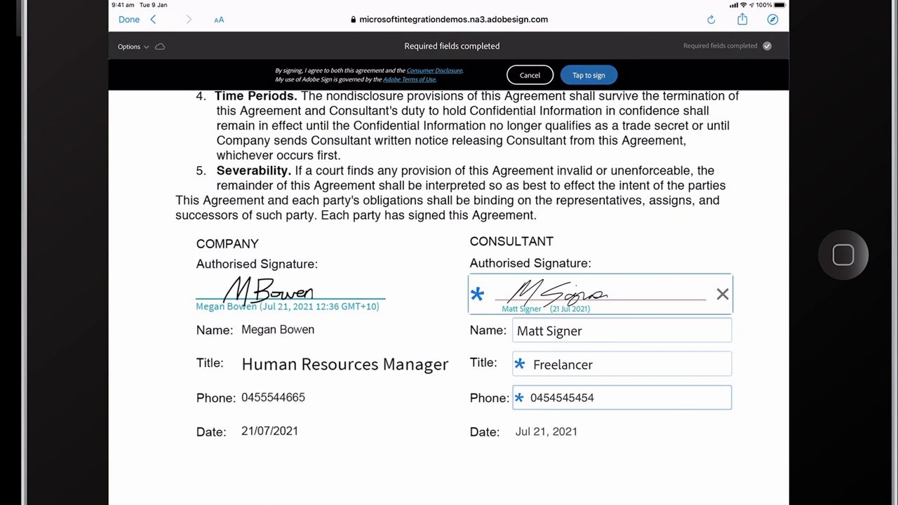
pyautogui.click(588, 75)
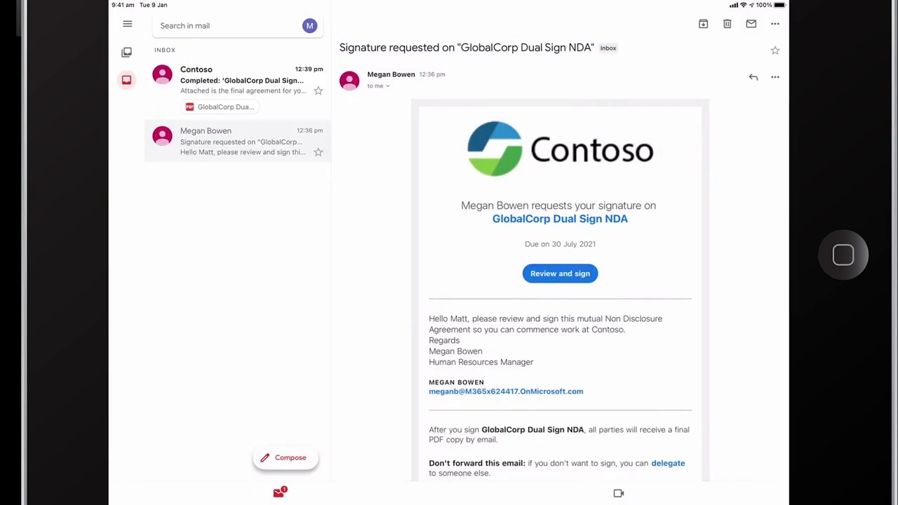
# Open the Completed GlobalCorp Dual Sign NDA email and switch to the signed PDF in Acrobat.
pyautogui.click(239, 80)
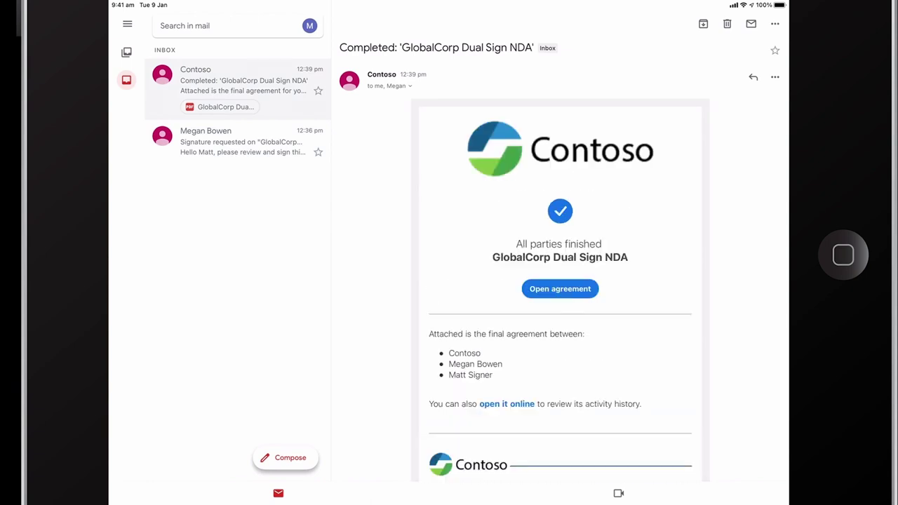
pyautogui.scroll(-5, 559, 281)
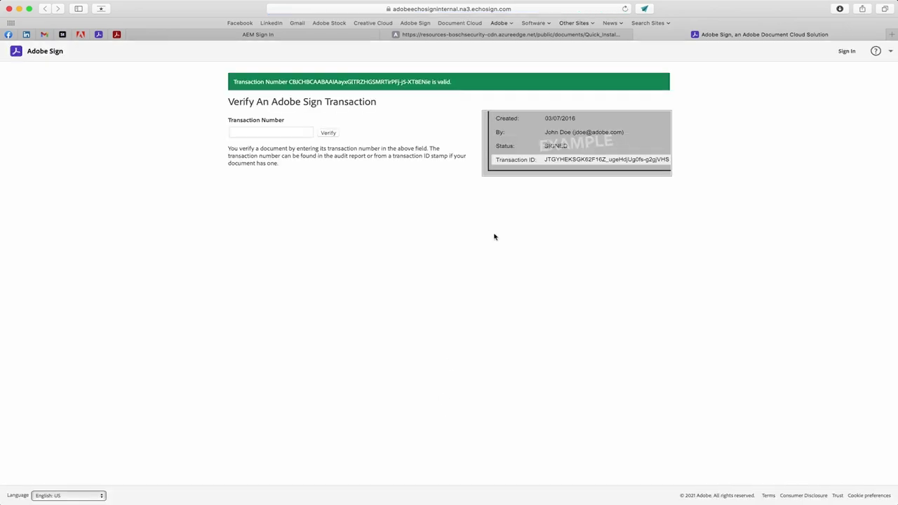
pyautogui.press('super+Tab')
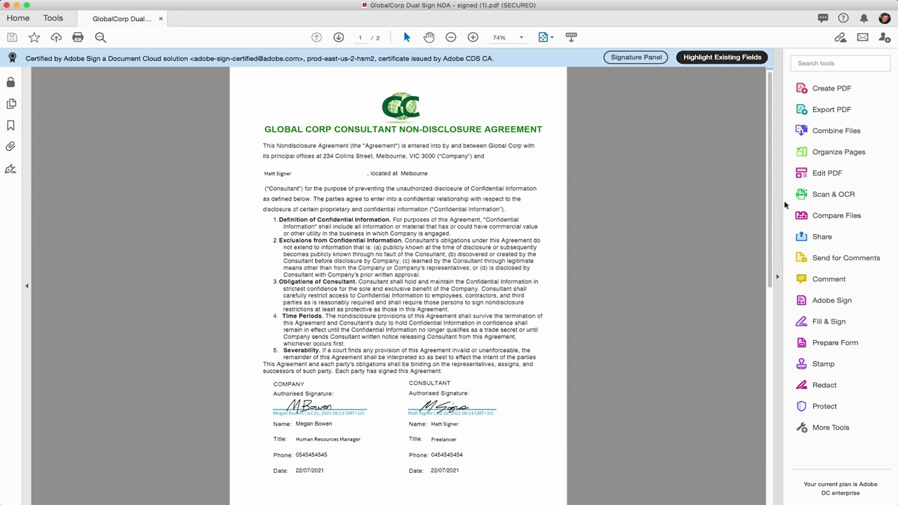
# Confirm Edit PDF is blocked on the signed NDA and inspect the signature block.
pyautogui.click(815, 180)
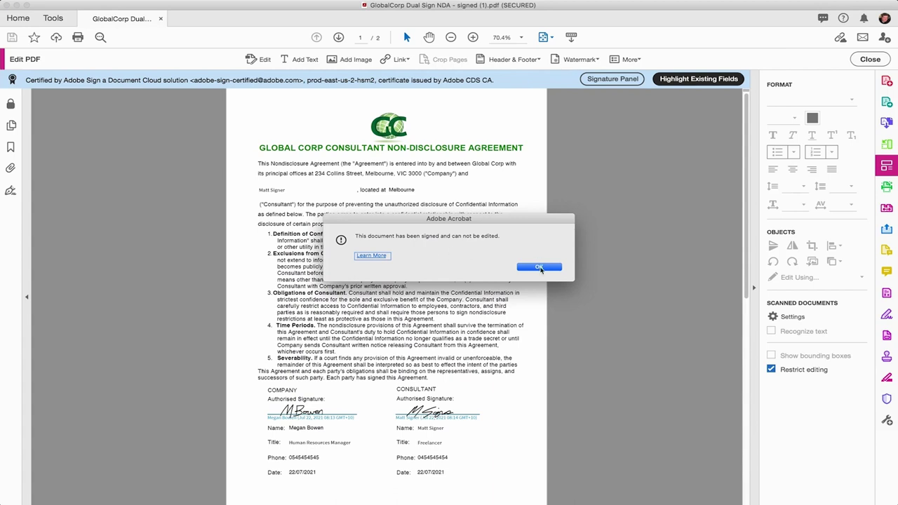
pyautogui.click(540, 268)
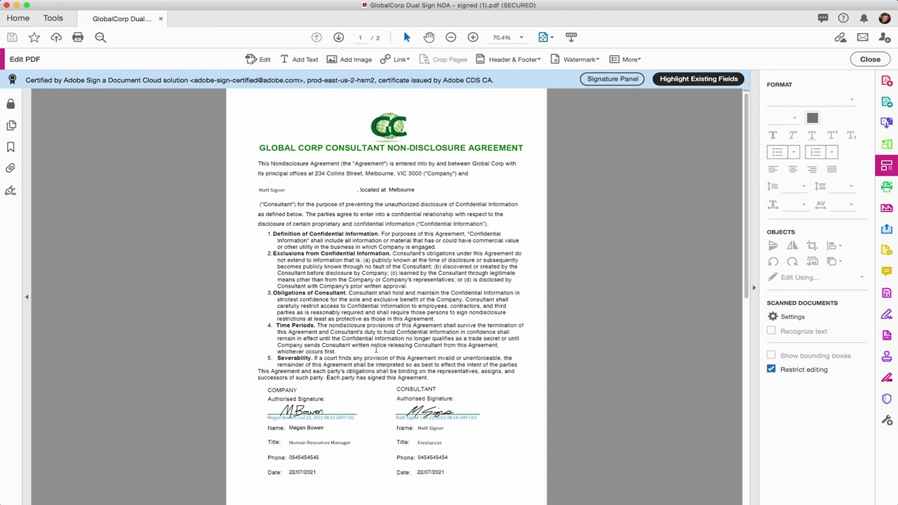
pyautogui.scroll(5, 375, 349)
pyautogui.scroll(-4, 375, 348)
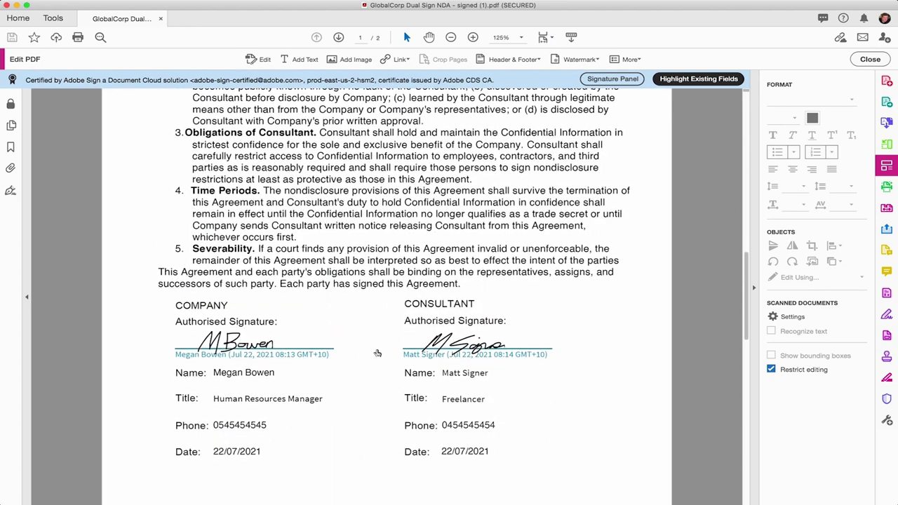
# Go to the page 2 Final Audit Report and fit the whole page in view.
pyautogui.click(337, 38)
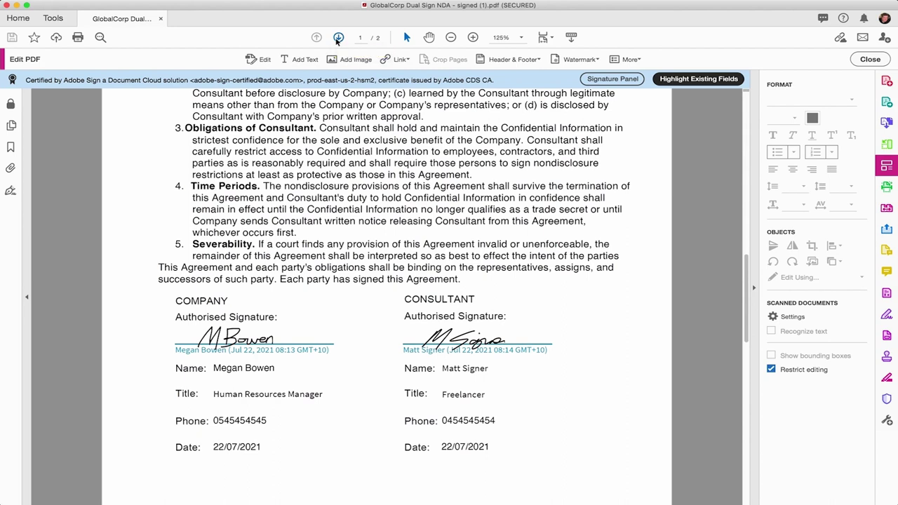
pyautogui.scroll(-3, 328, 334)
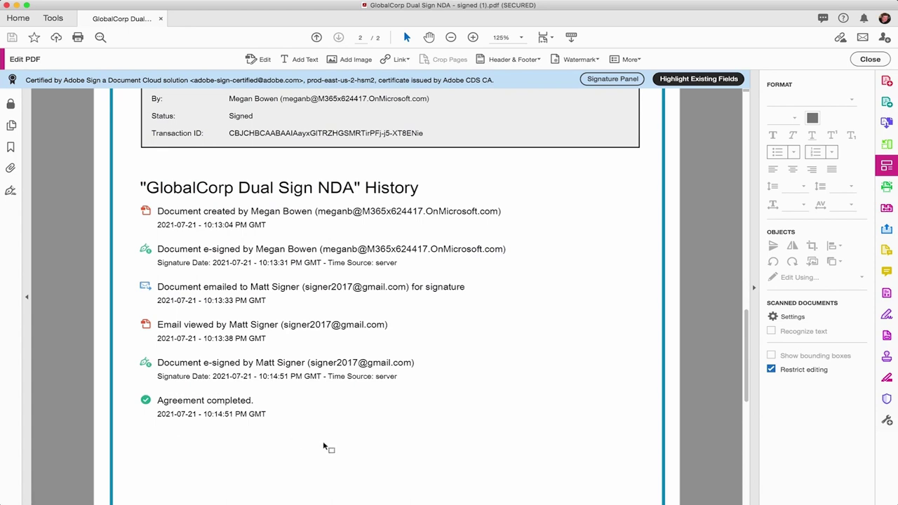
pyautogui.press('super+0')
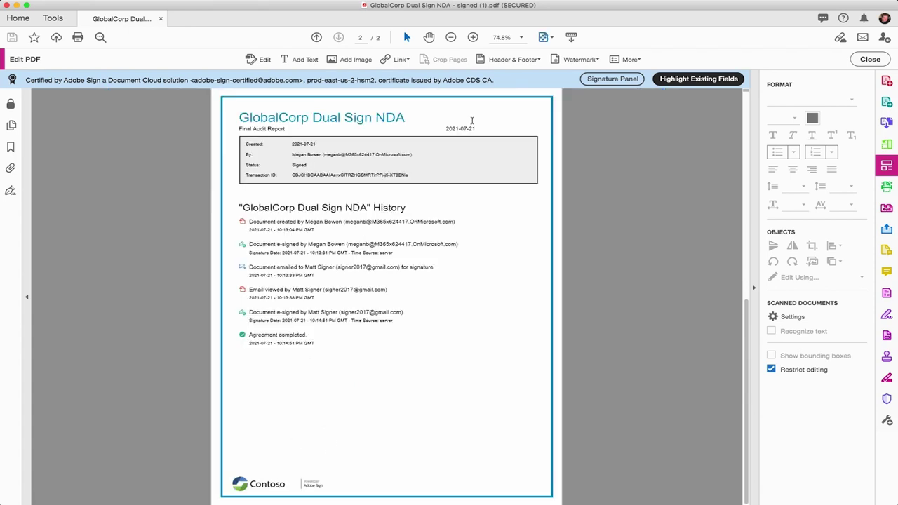